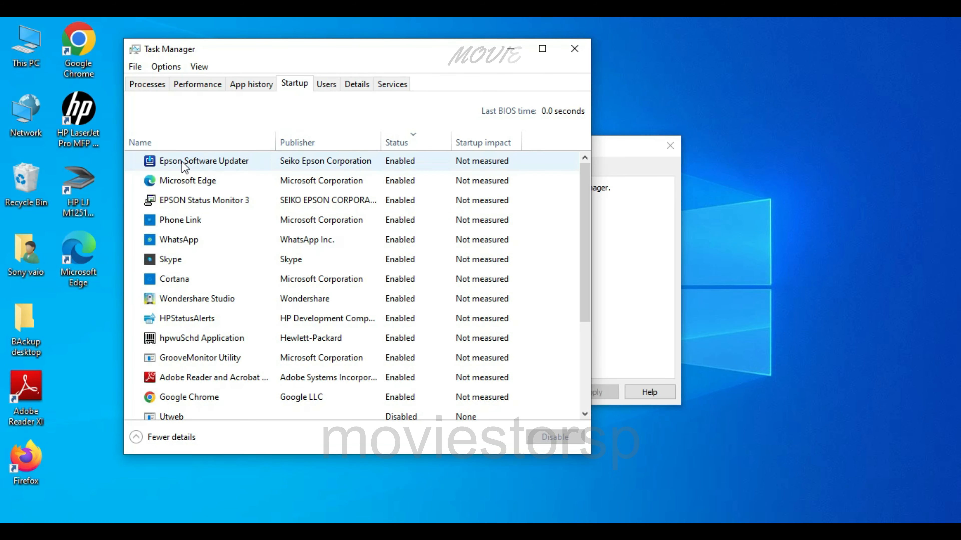
# Disable Epson Software Updater and Phone Link as startup apps
pyautogui.click(400, 167)
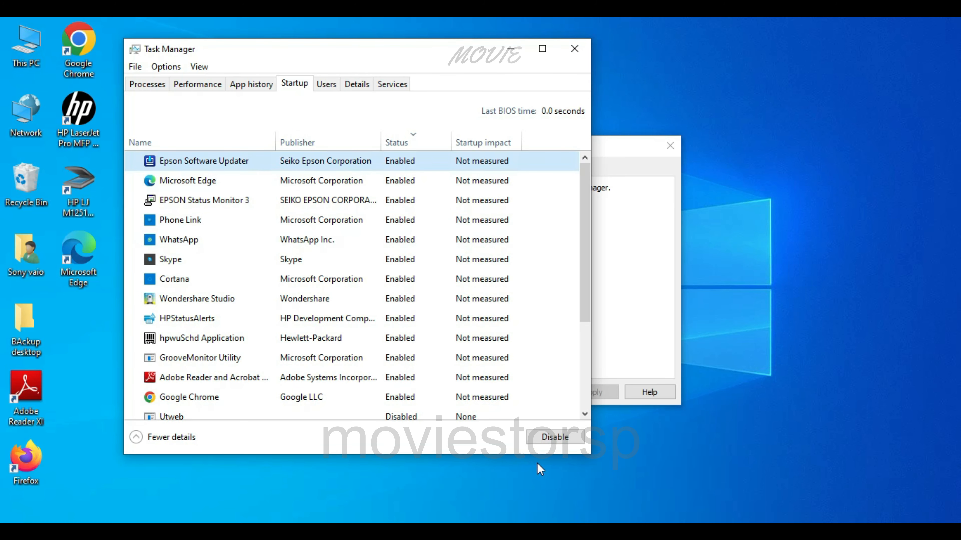
pyautogui.click(555, 437)
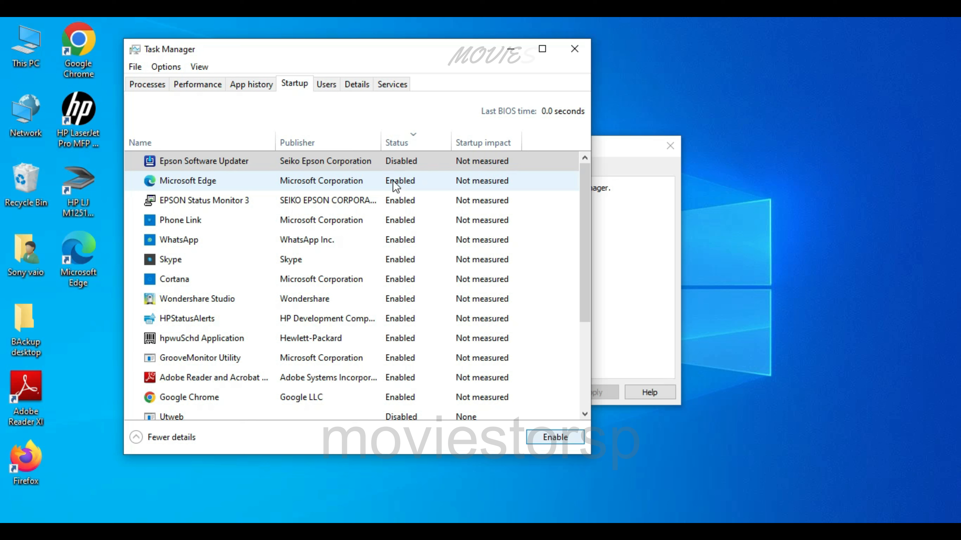
pyautogui.click(401, 197)
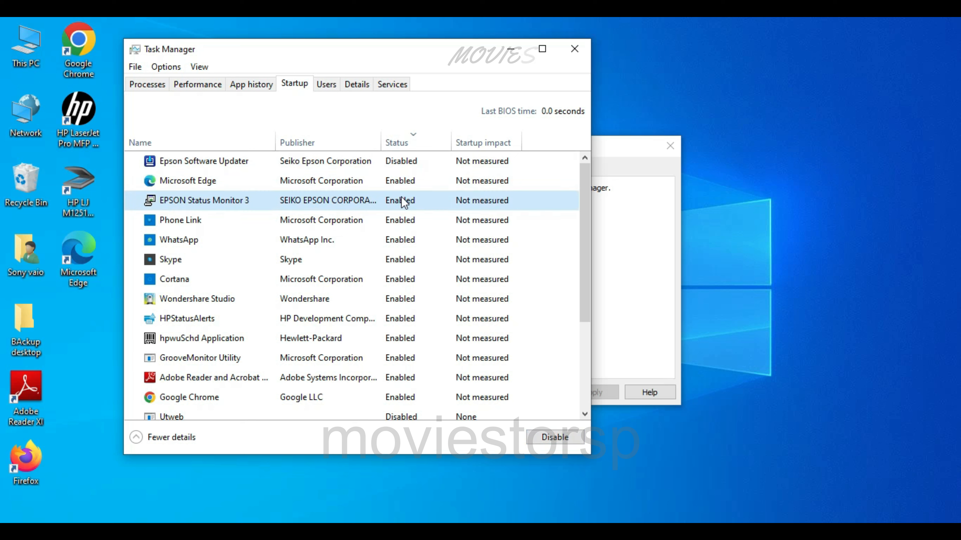
pyautogui.click(399, 223)
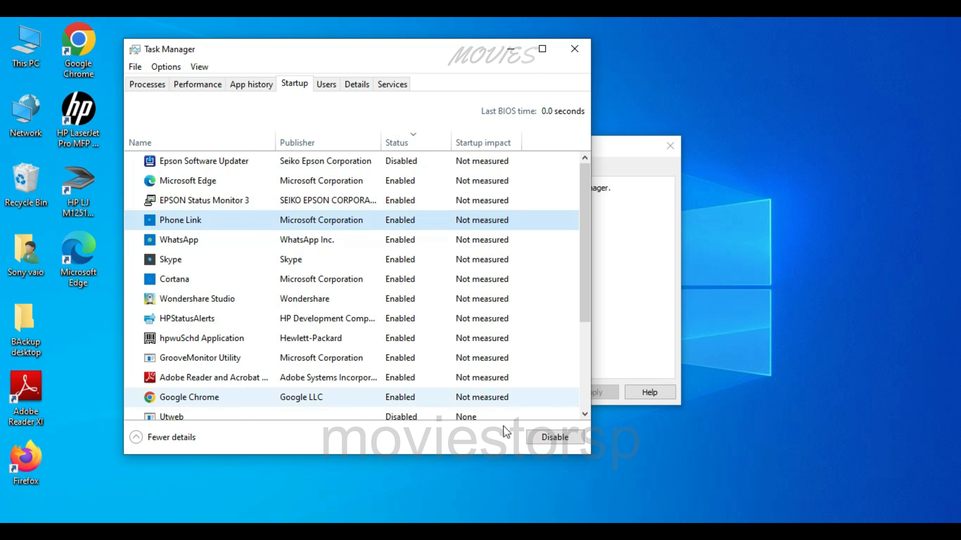
pyautogui.click(558, 433)
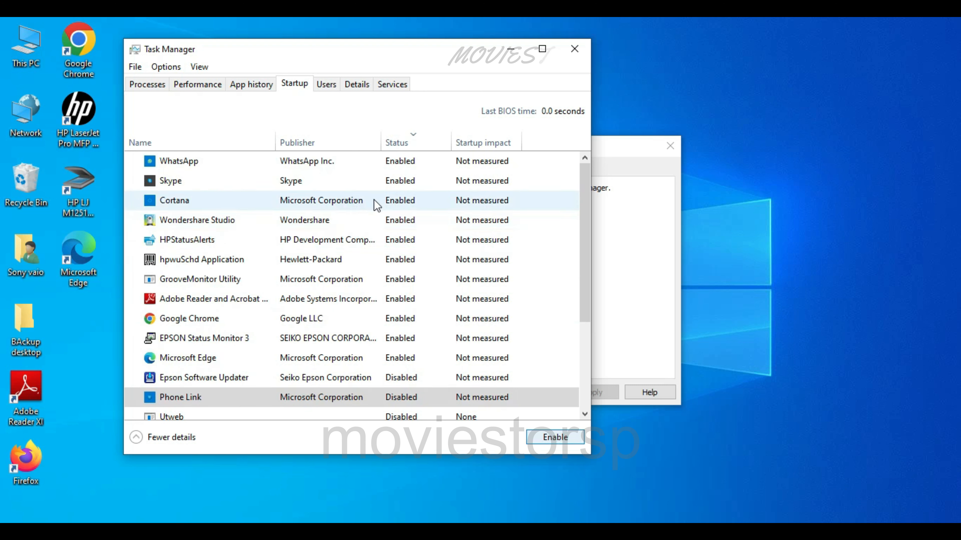
# Disable the startup entries Wondershare Studio, HPStatusAlerts and hpwuSchd Application
pyautogui.click(397, 223)
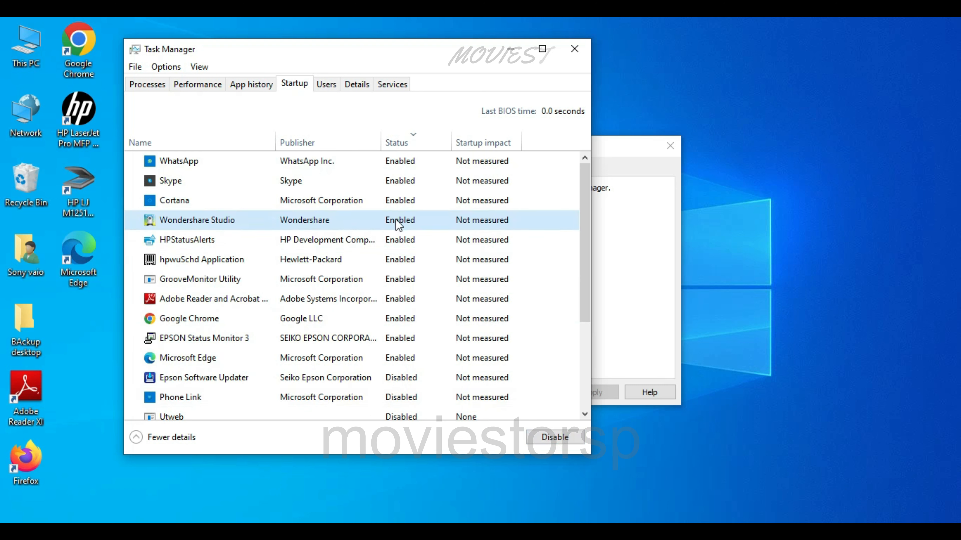
pyautogui.click(547, 441)
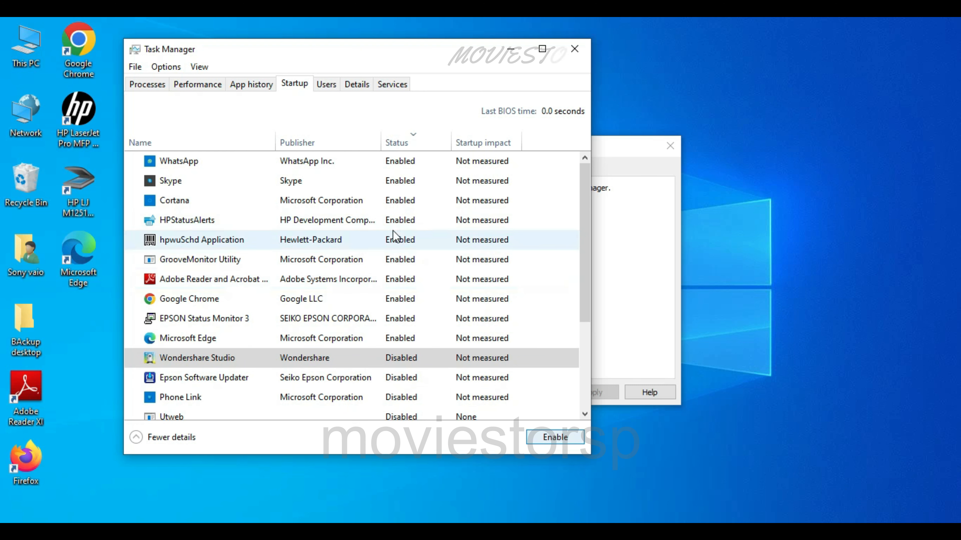
pyautogui.click(397, 222)
pyautogui.click(553, 442)
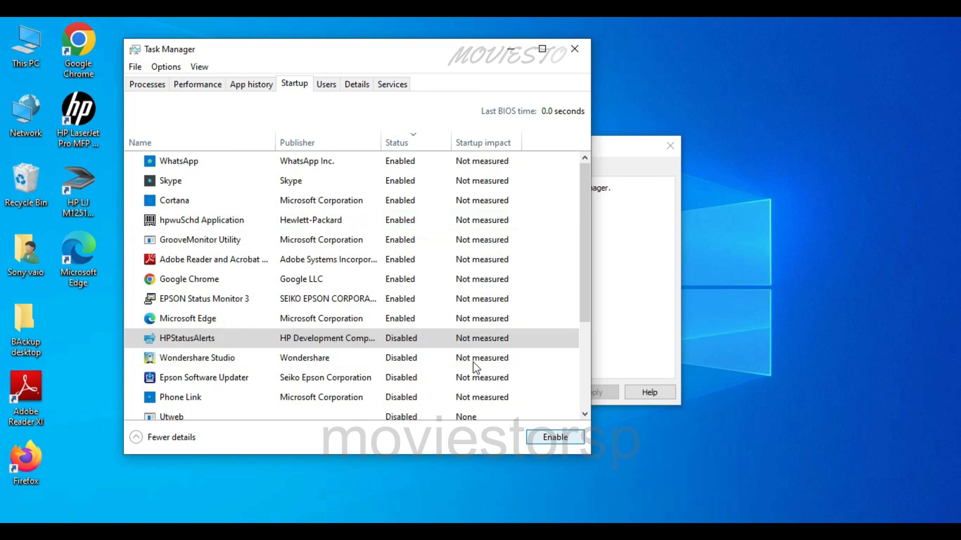
pyautogui.click(397, 225)
pyautogui.click(549, 440)
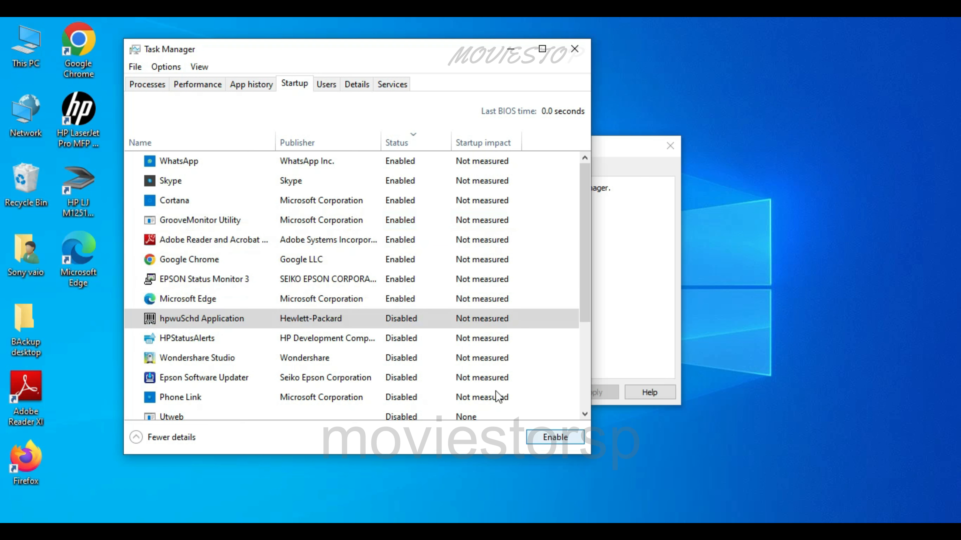
# Disable automatic startup for Adobe Reader and Acrobat and for Google Chrome
pyautogui.click(401, 241)
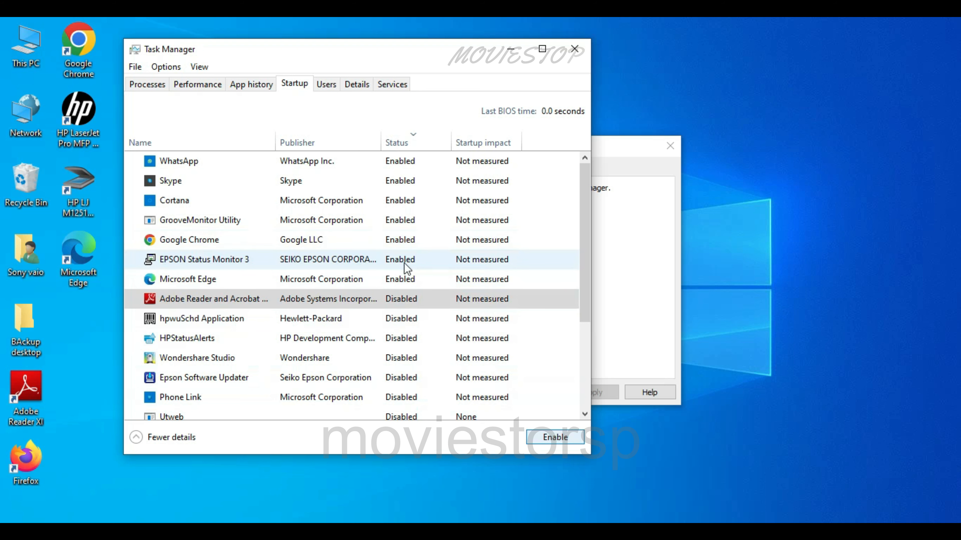
pyautogui.click(404, 260)
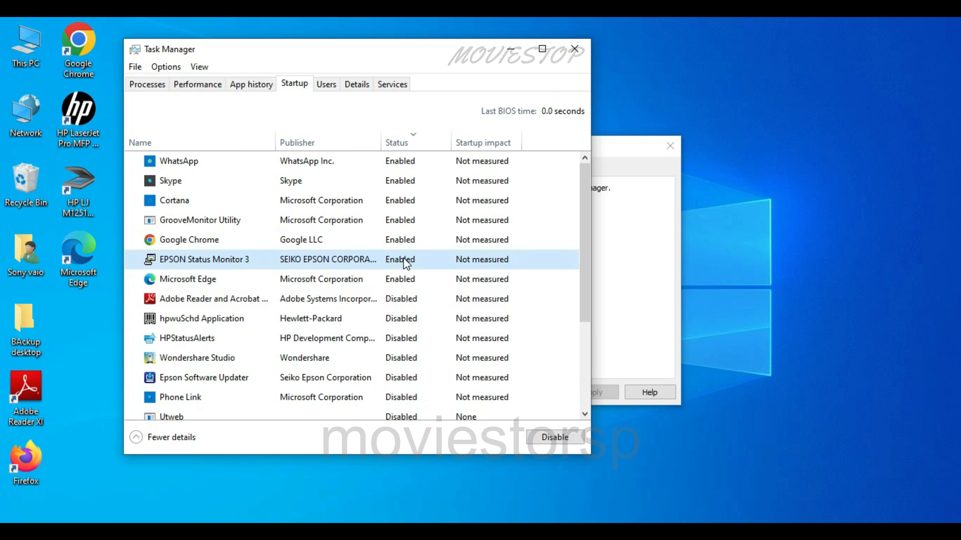
pyautogui.click(401, 242)
pyautogui.click(553, 435)
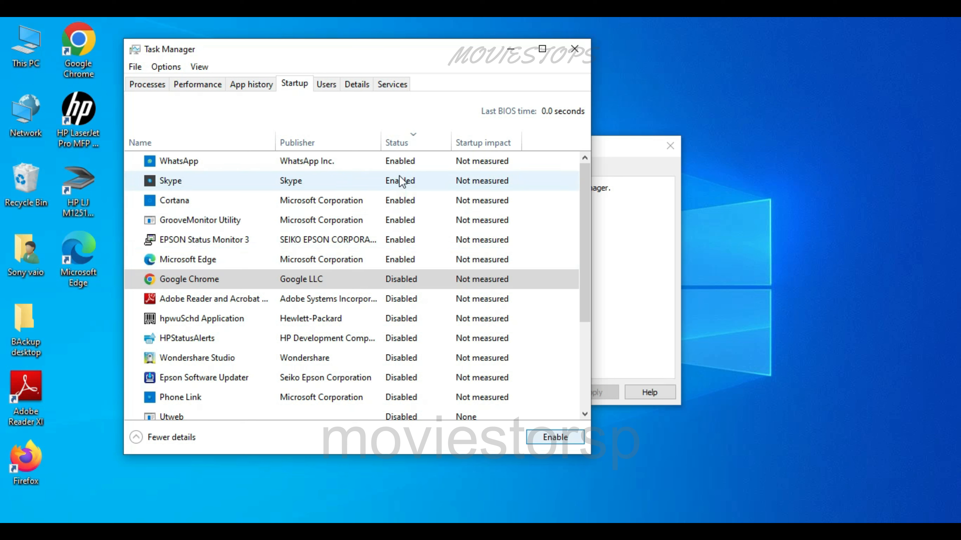
# Stop WhatsApp and Skype from launching at startup by disabling their entries
pyautogui.click(400, 163)
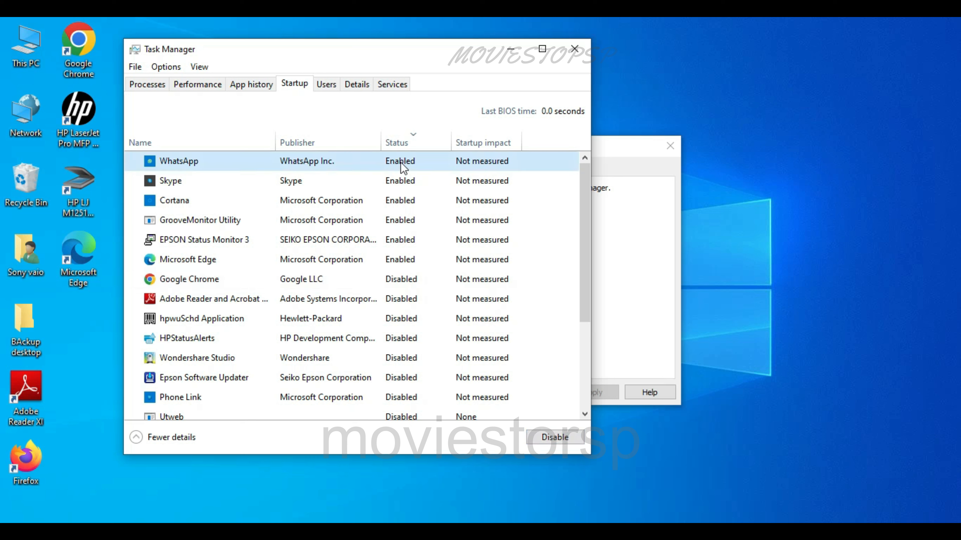
pyautogui.click(557, 439)
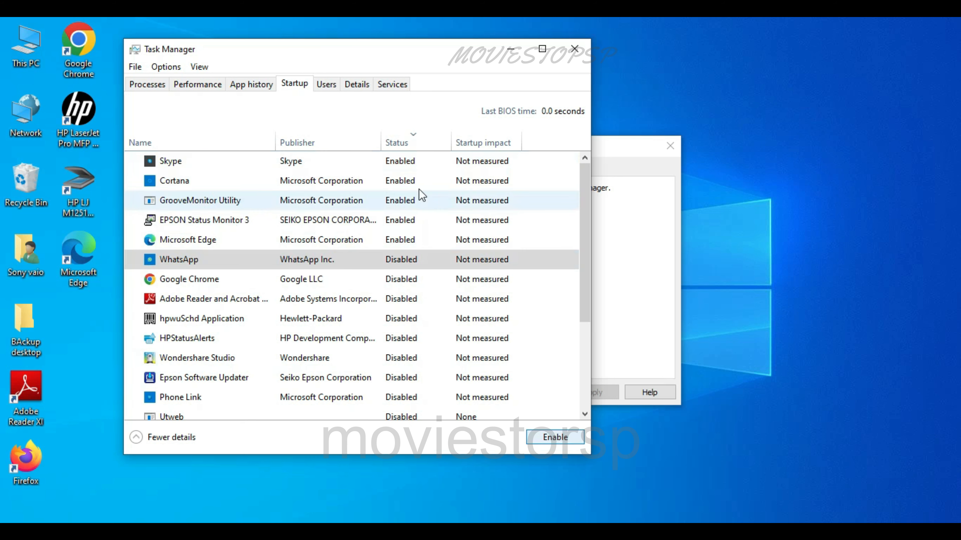
pyautogui.click(401, 166)
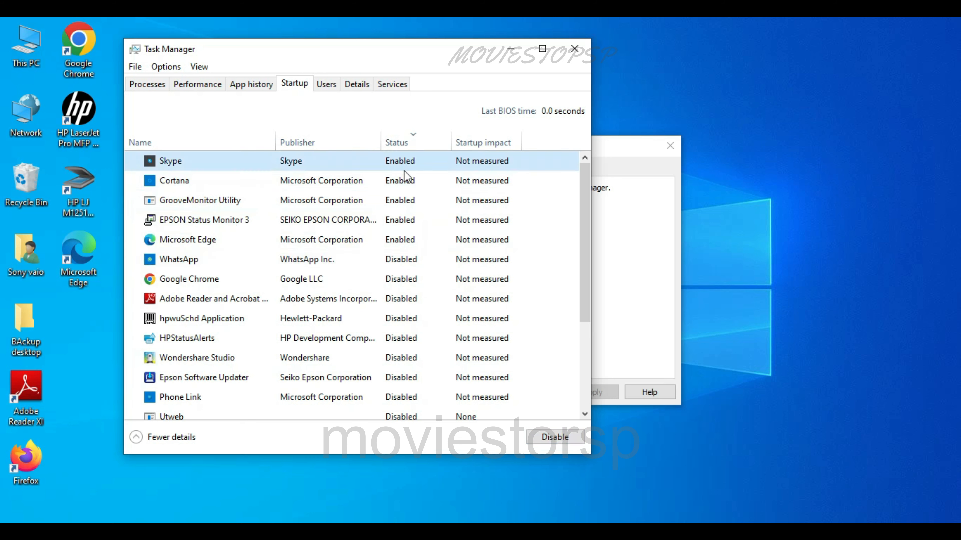
pyautogui.click(555, 438)
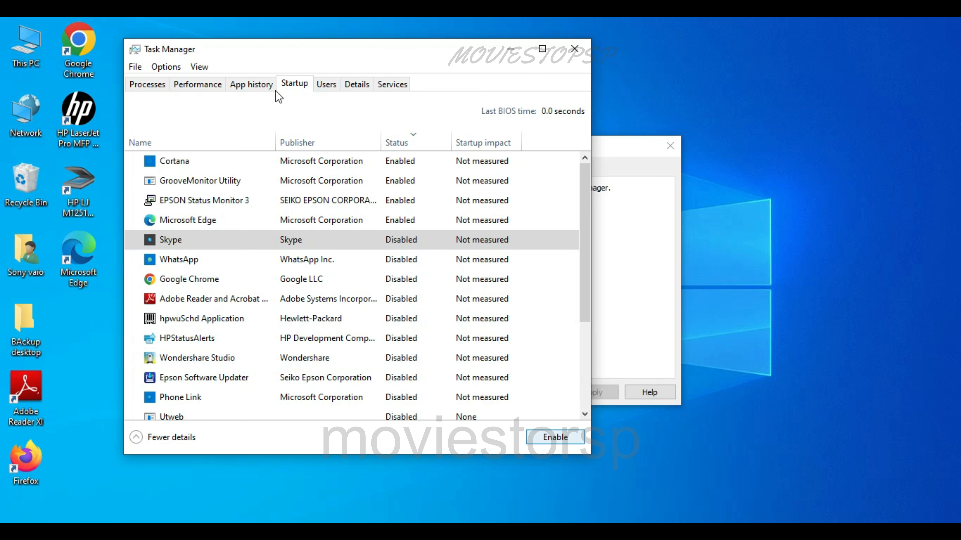
# Review the computer's performance graphs and running processes, and close Task Manager
pyautogui.click(240, 87)
pyautogui.click(206, 87)
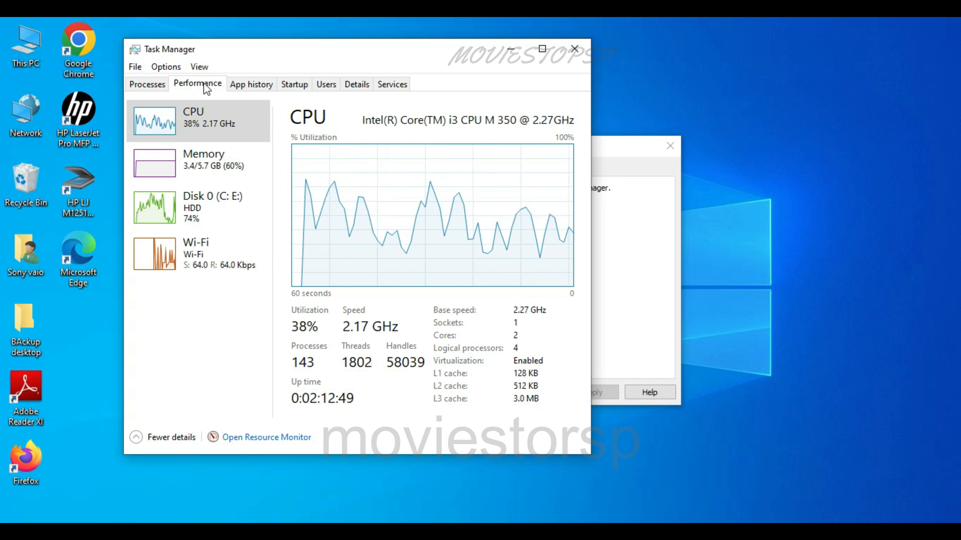
pyautogui.click(148, 89)
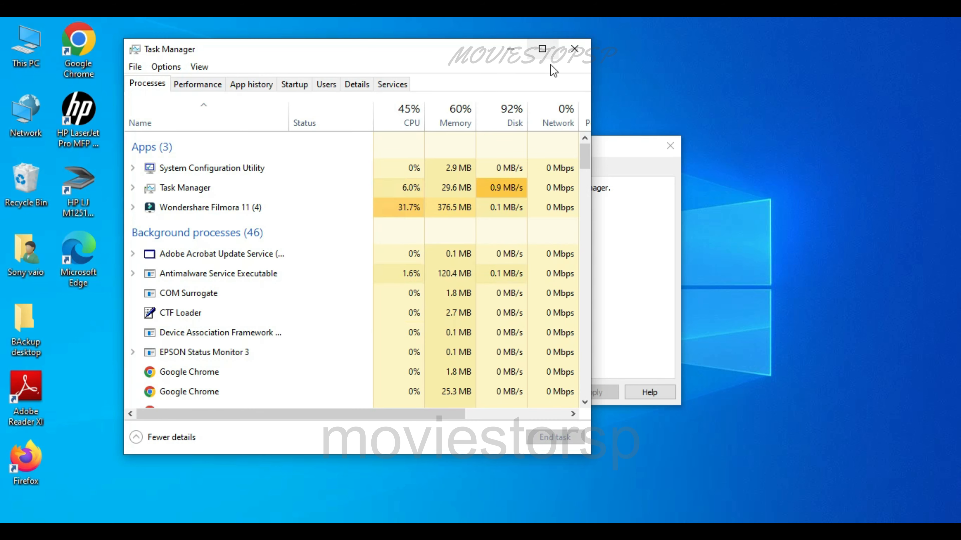
pyautogui.click(575, 53)
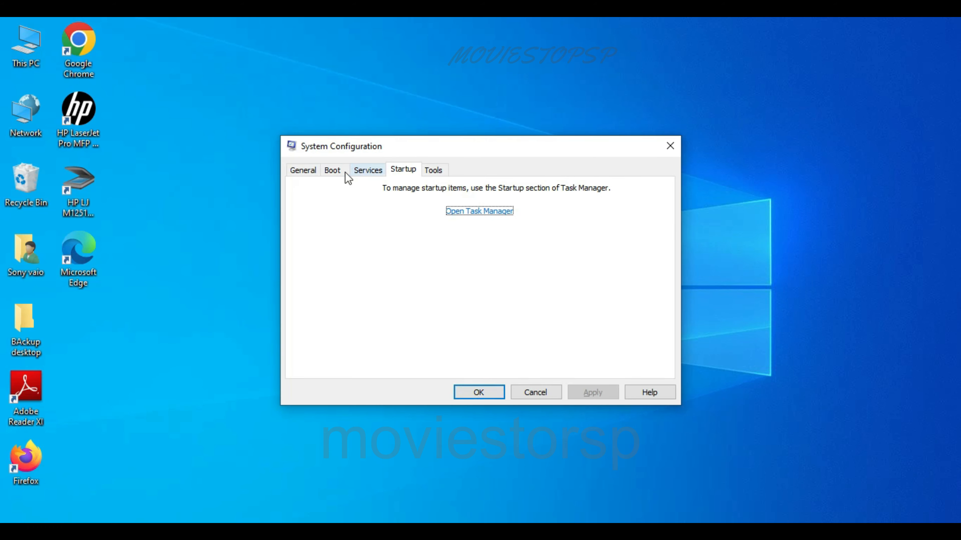
# Look through the General, Boot, Services, Startup and Tools settings of System Configuration and close it with OK
pyautogui.click(310, 171)
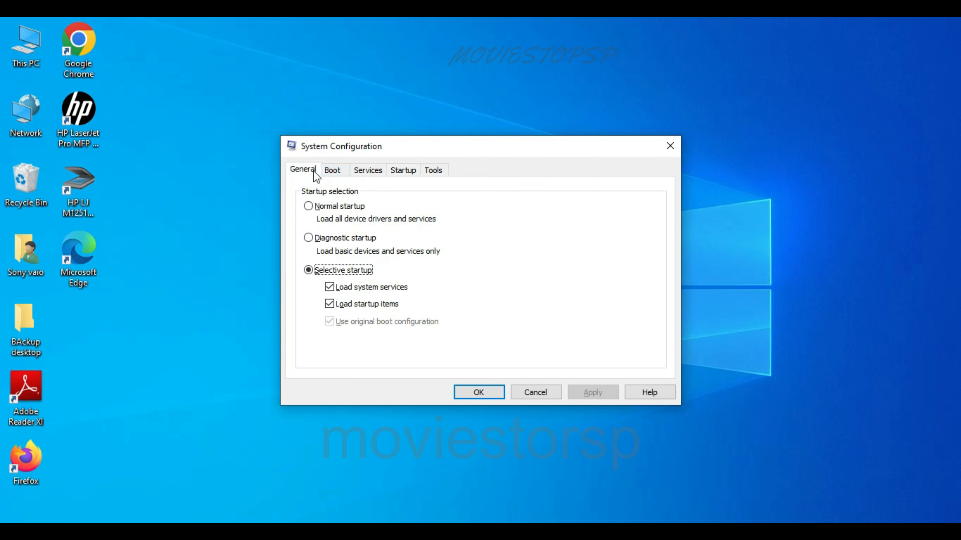
pyautogui.click(344, 173)
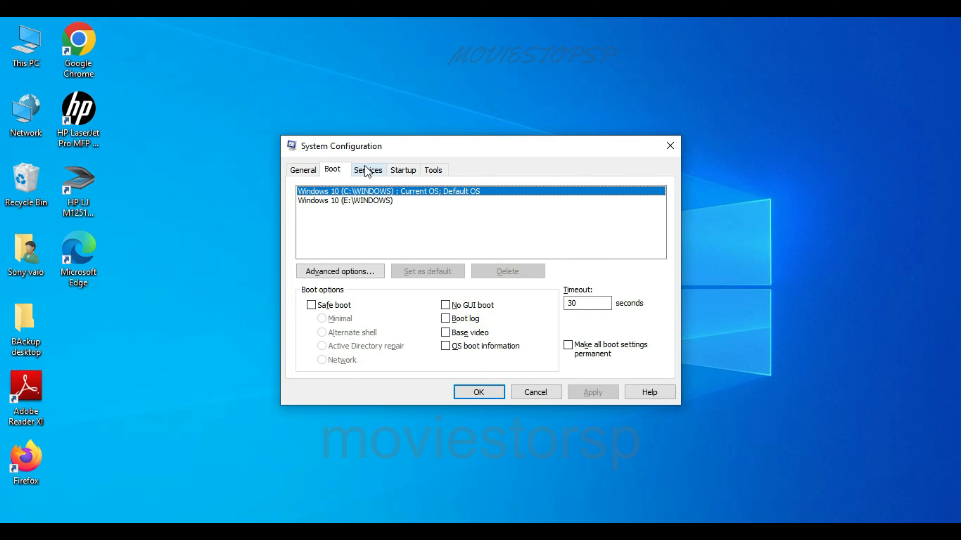
pyautogui.click(367, 173)
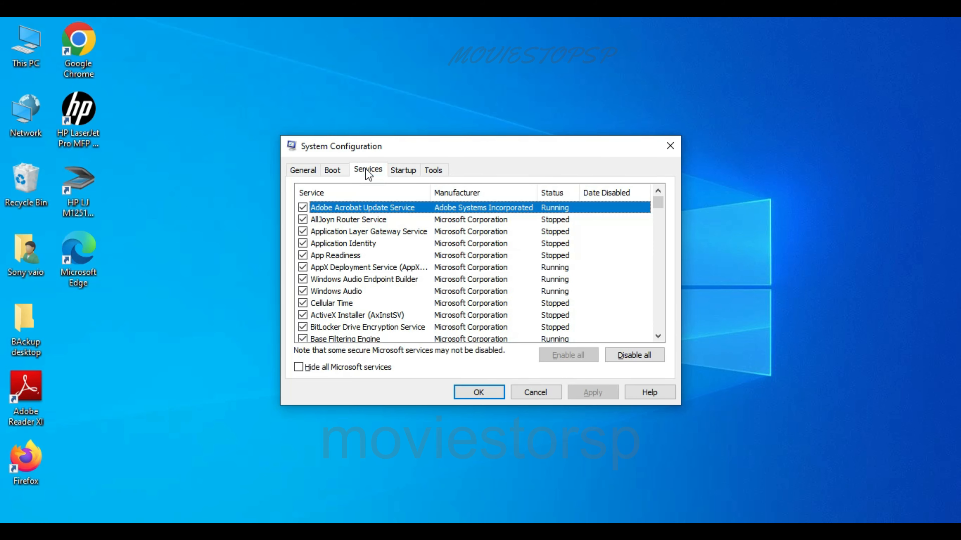
pyautogui.click(404, 173)
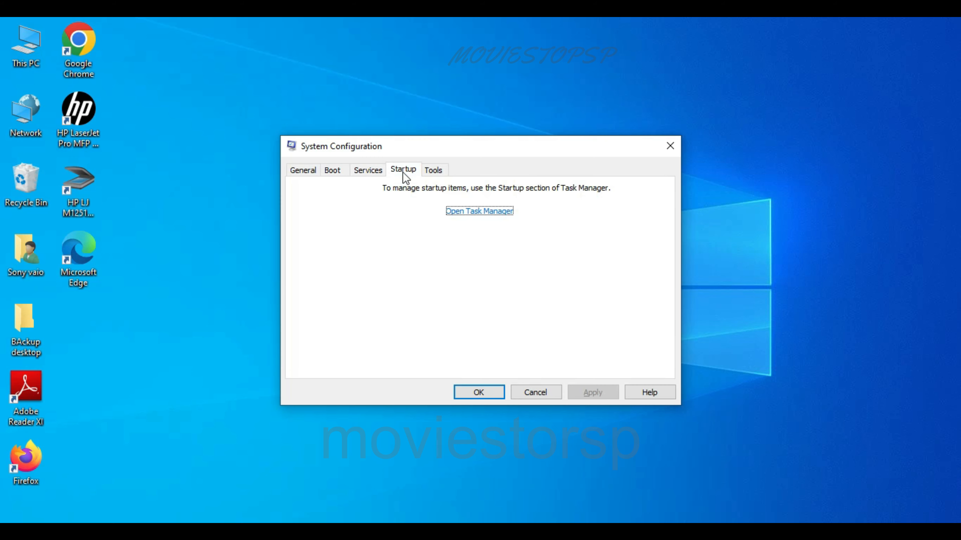
pyautogui.click(435, 173)
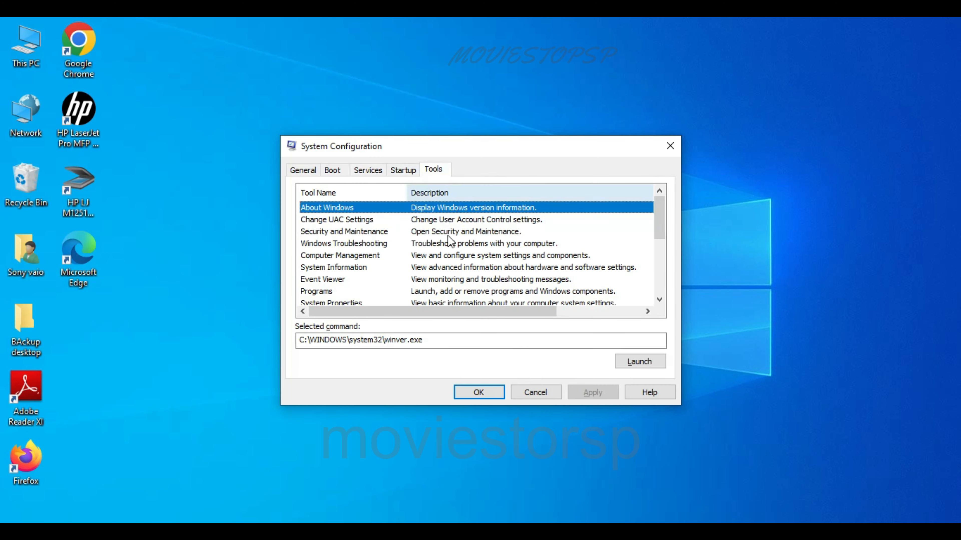
pyautogui.click(479, 392)
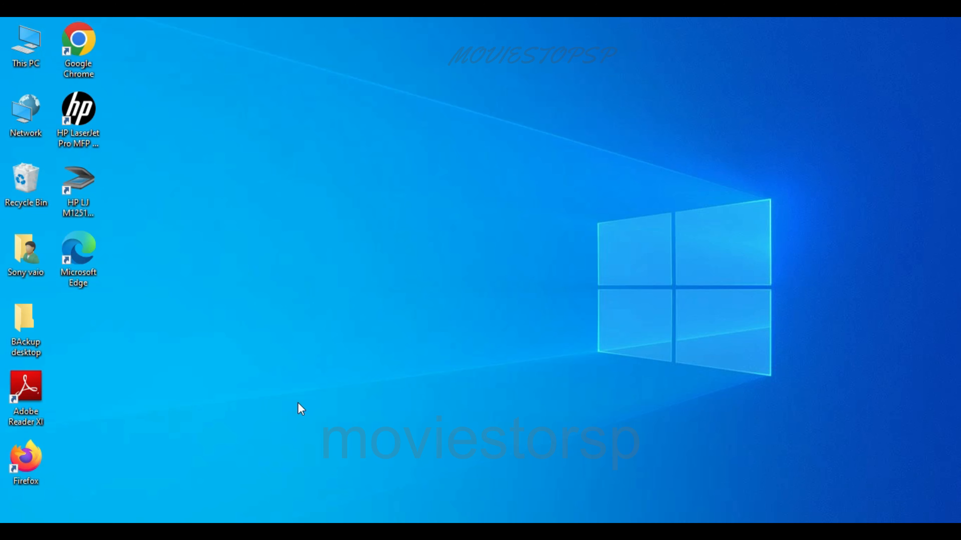
# Search Windows for "temp", open the Delete temporary files setting and bring up the list of removable temporary files
pyautogui.press('super+s')
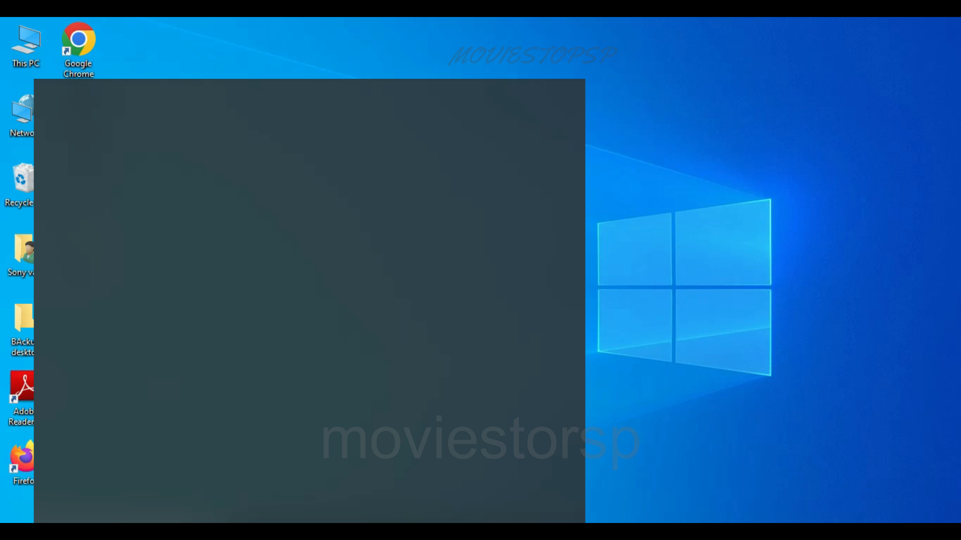
pyautogui.write('temp')
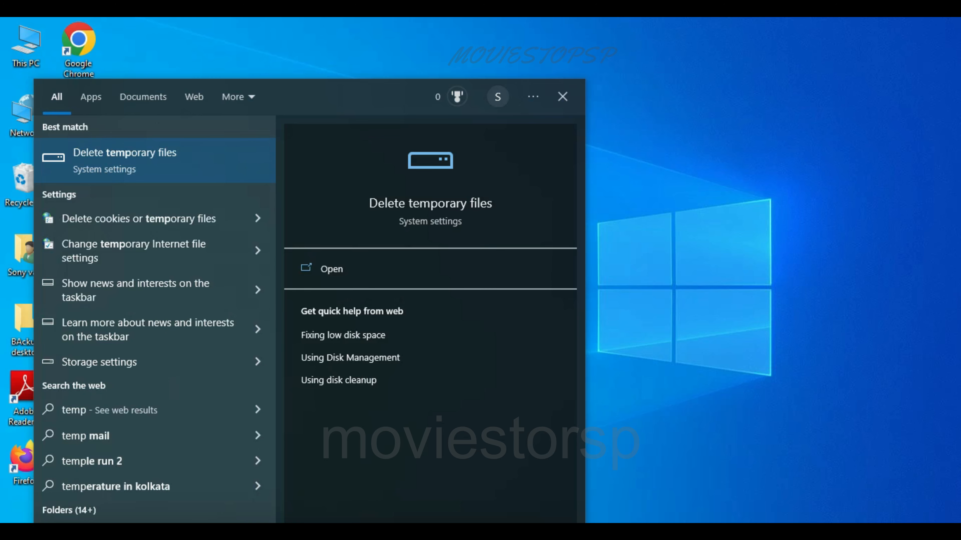
pyautogui.click(146, 159)
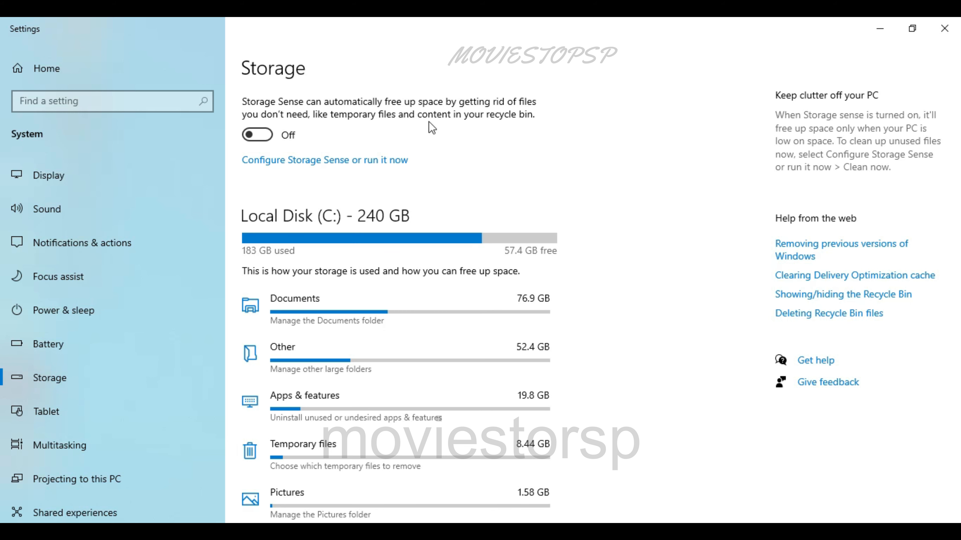
pyautogui.click(313, 448)
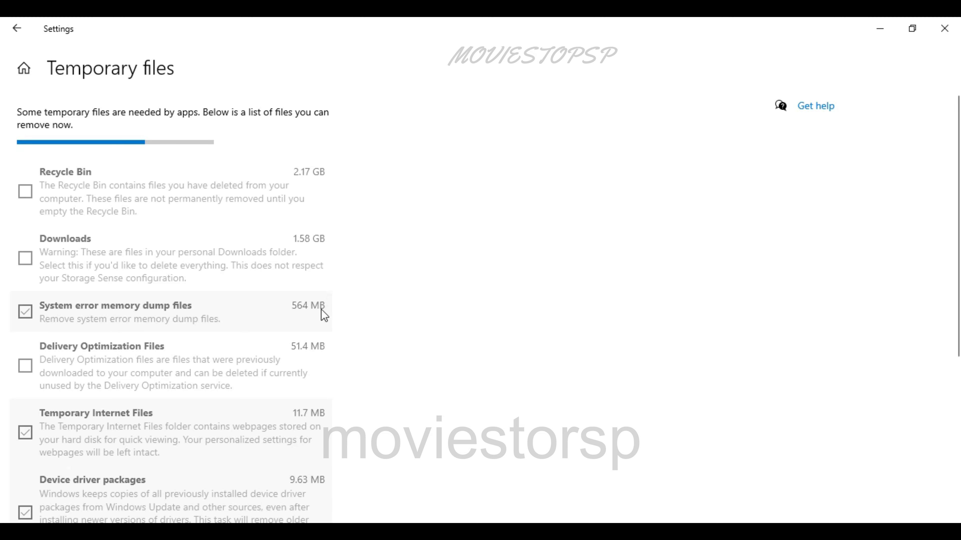
pyautogui.scroll(-5, 299, 356)
pyautogui.scroll(5, 299, 357)
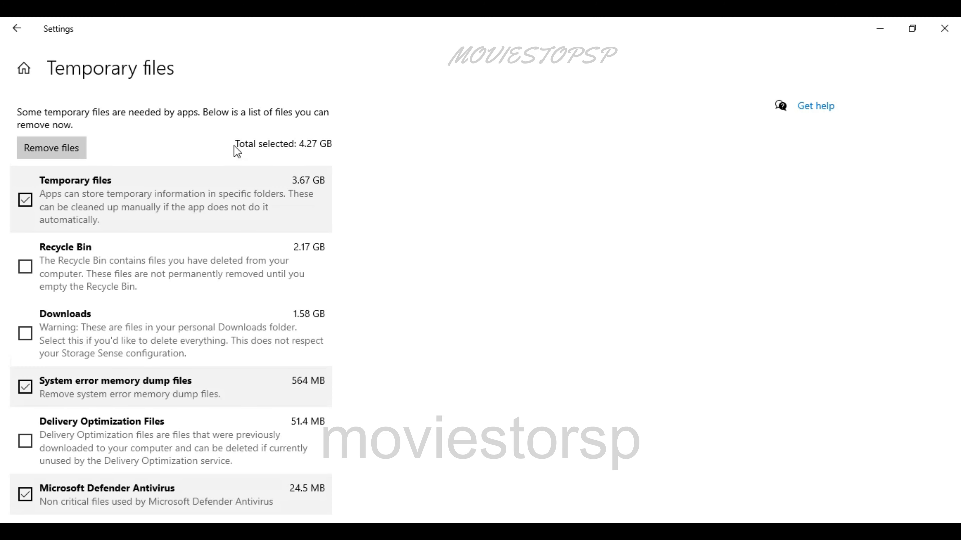
# Add Recycle Bin, Delivery Optimization Files and Thumbnails to the file categories selected for removal
pyautogui.click(25, 268)
pyautogui.scroll(-2, 236, 373)
pyautogui.scroll(-1, 236, 373)
pyautogui.click(26, 307)
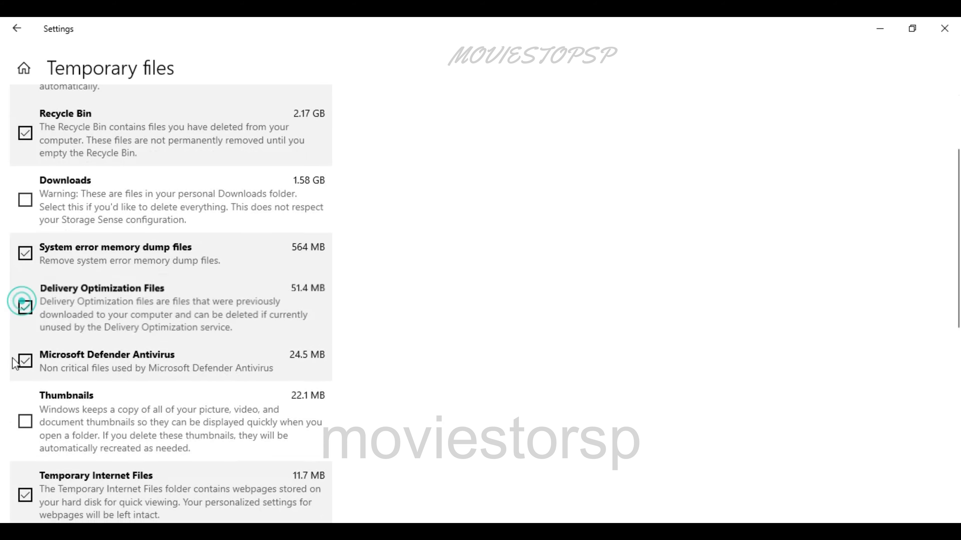
pyautogui.click(25, 421)
pyautogui.scroll(-7, 365, 382)
pyautogui.scroll(6, 292, 371)
pyautogui.scroll(4, 293, 371)
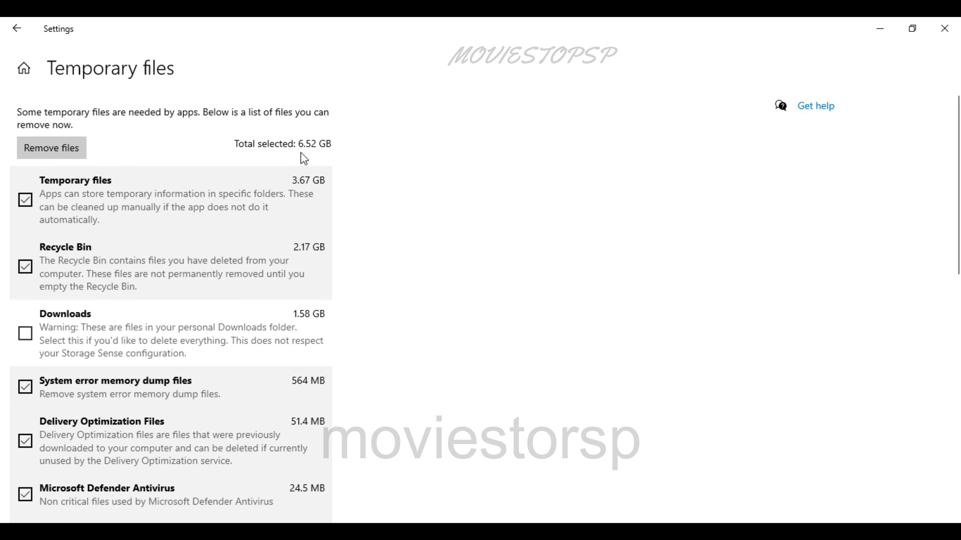
# Remove the selected temporary files and return to the Storage overview
pyautogui.click(57, 148)
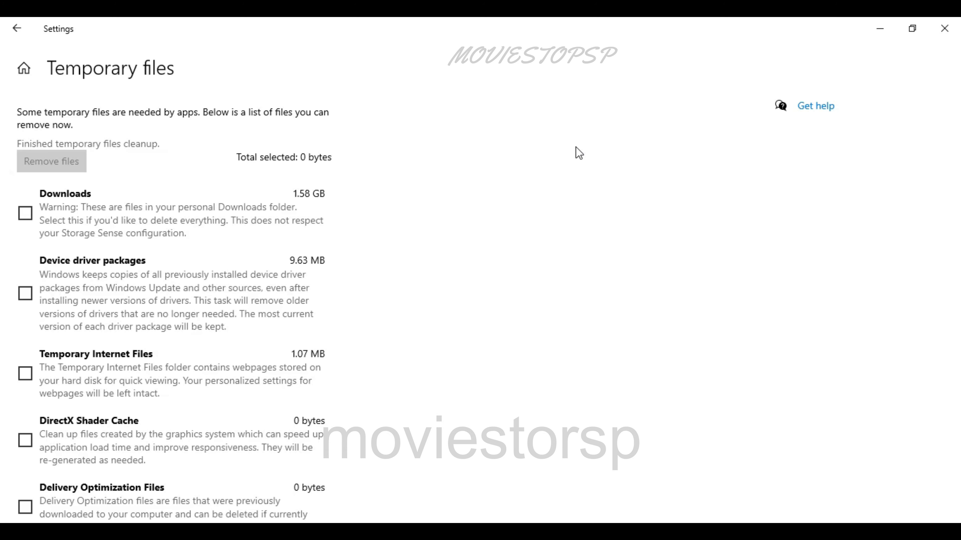
pyautogui.scroll(-10, 356, 334)
pyautogui.scroll(10, 291, 360)
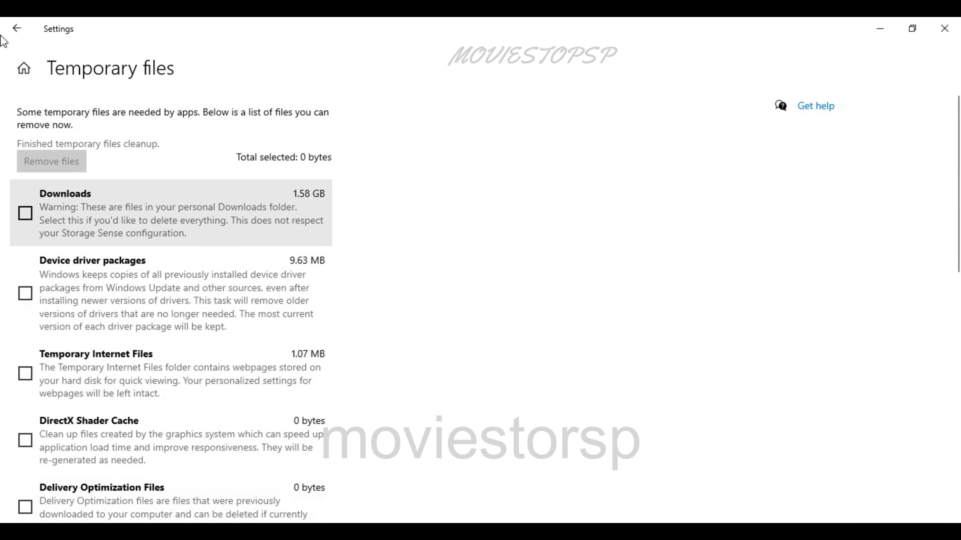
pyautogui.click(16, 29)
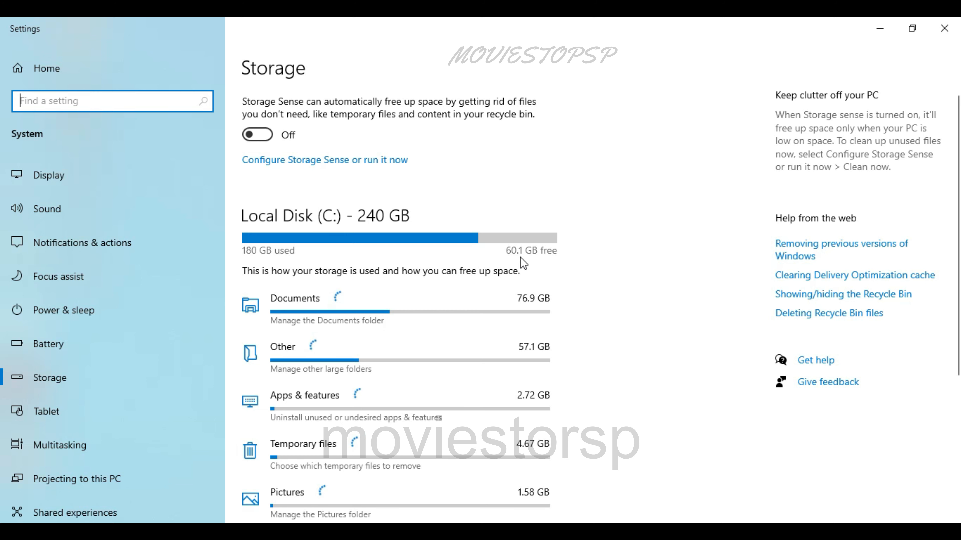
# Close the Storage settings and open the Performance Options from This PC's advanced system settings
pyautogui.click(944, 29)
pyautogui.rightClick(17, 42)
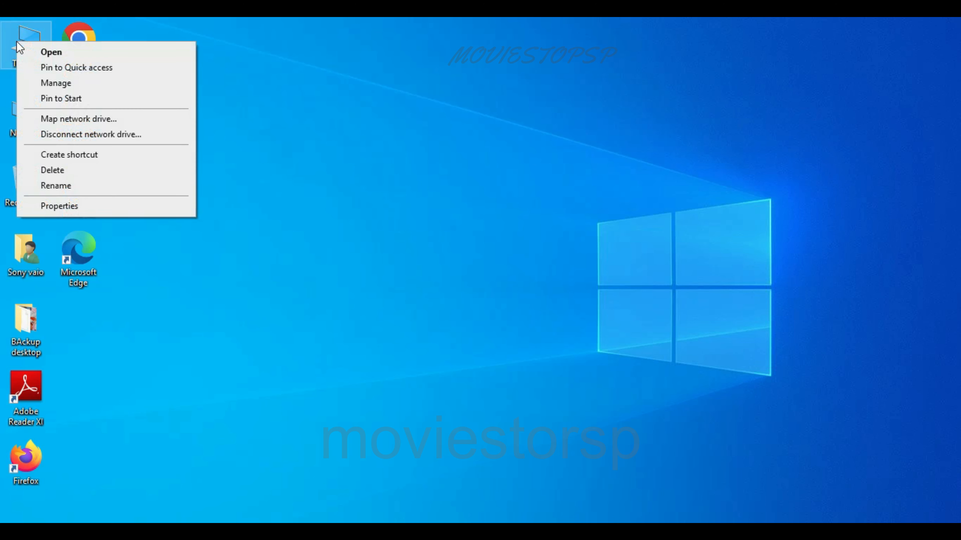
pyautogui.click(72, 213)
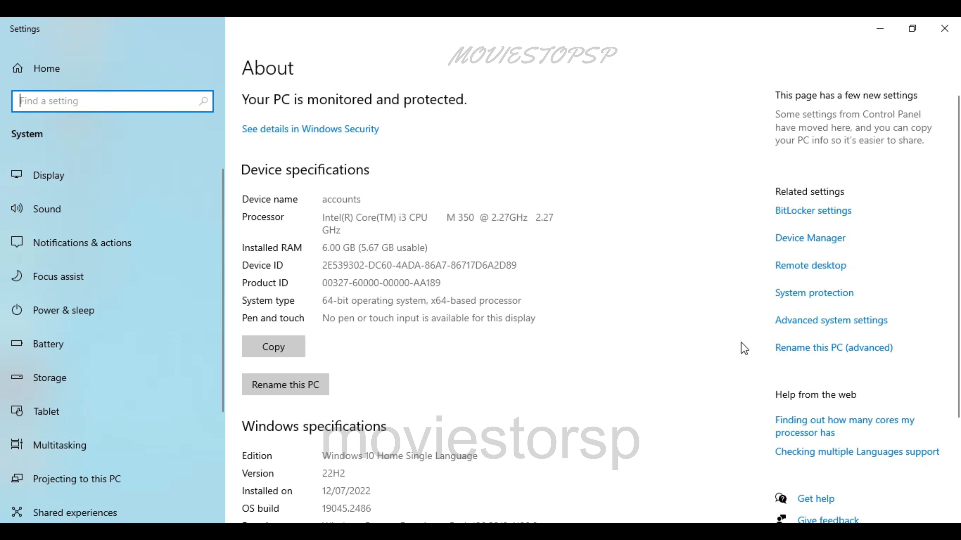
pyautogui.click(802, 325)
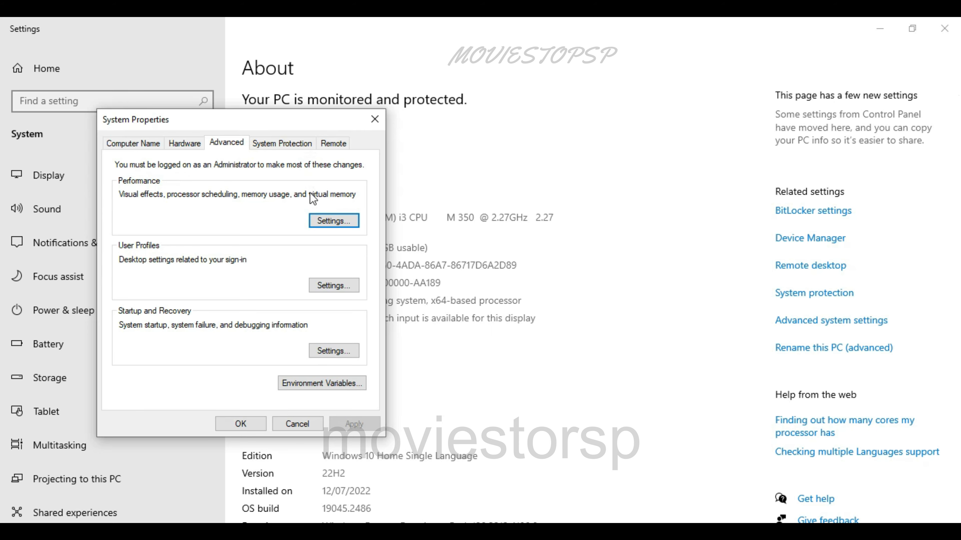
pyautogui.click(332, 219)
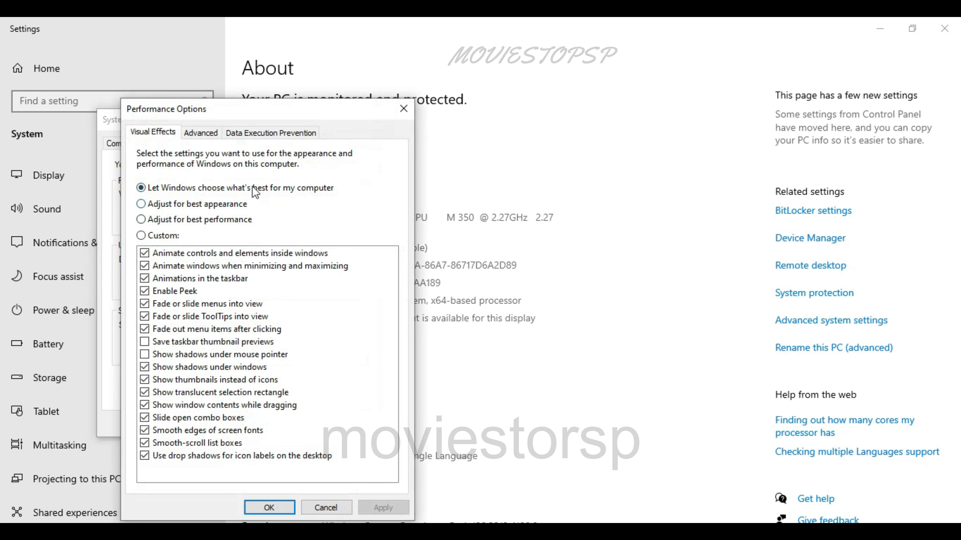
# Adjust visual effects for best performance, but re-enable animations for controls and elements, window minimizing and maximizing, and the taskbar
pyautogui.click(140, 204)
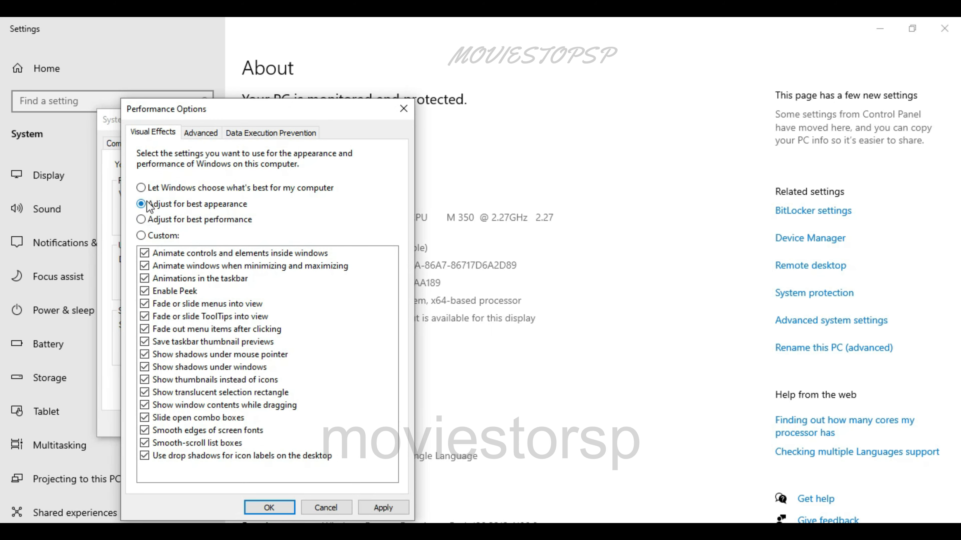
pyautogui.click(140, 219)
pyautogui.click(144, 252)
pyautogui.click(144, 266)
pyautogui.click(144, 278)
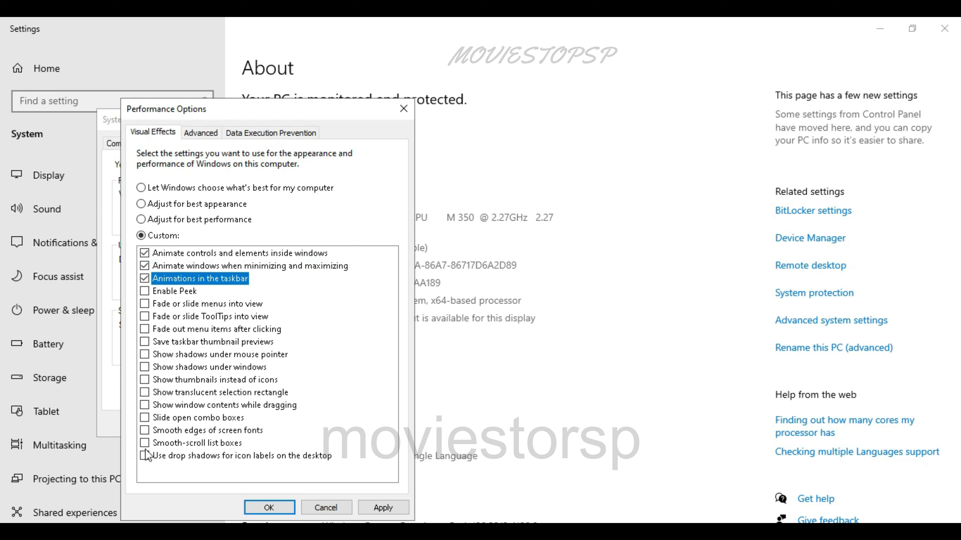
# Enable mouse pointer and window shadows, smooth font edges, icon label drop shadows, smooth-scroll list boxes and sliding combo boxes, and accept the Performance Options
pyautogui.click(145, 354)
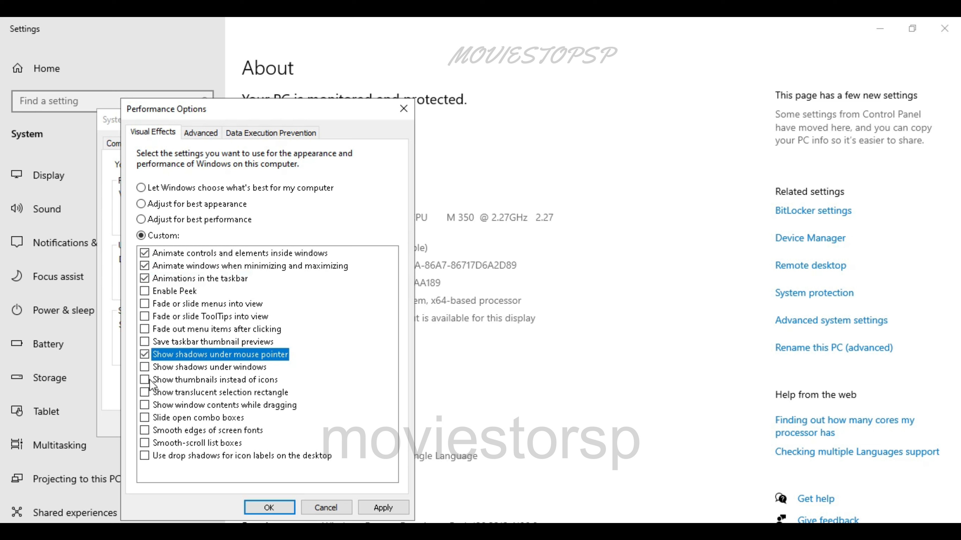
pyautogui.click(145, 367)
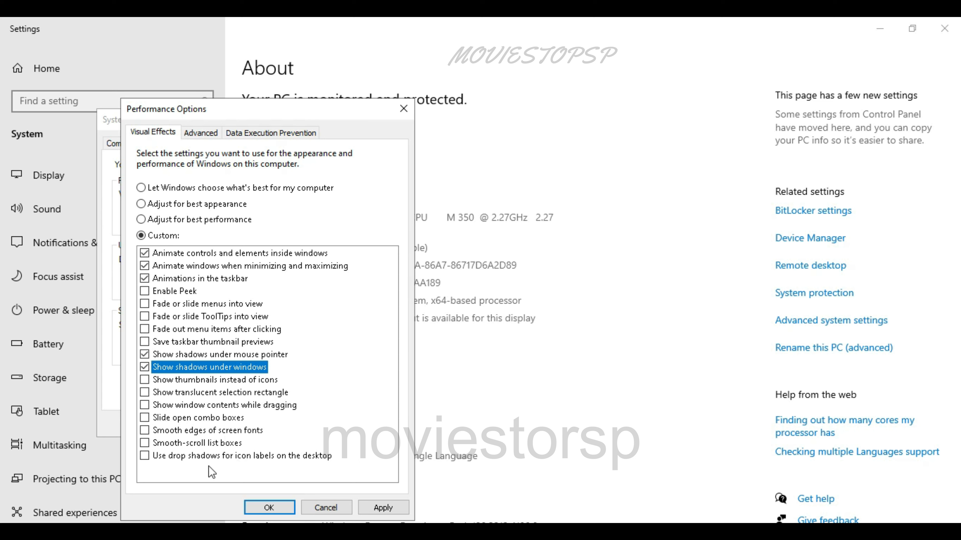
pyautogui.click(146, 431)
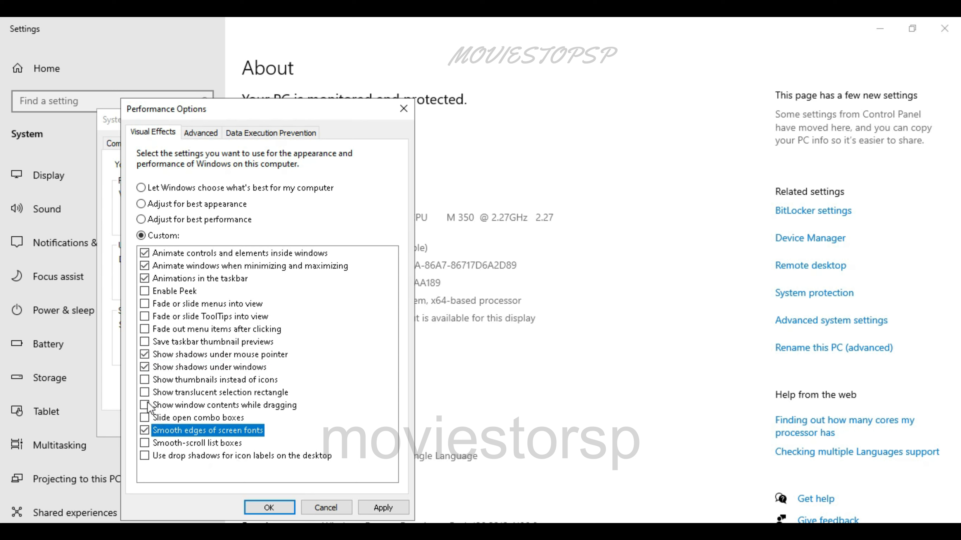
pyautogui.click(144, 456)
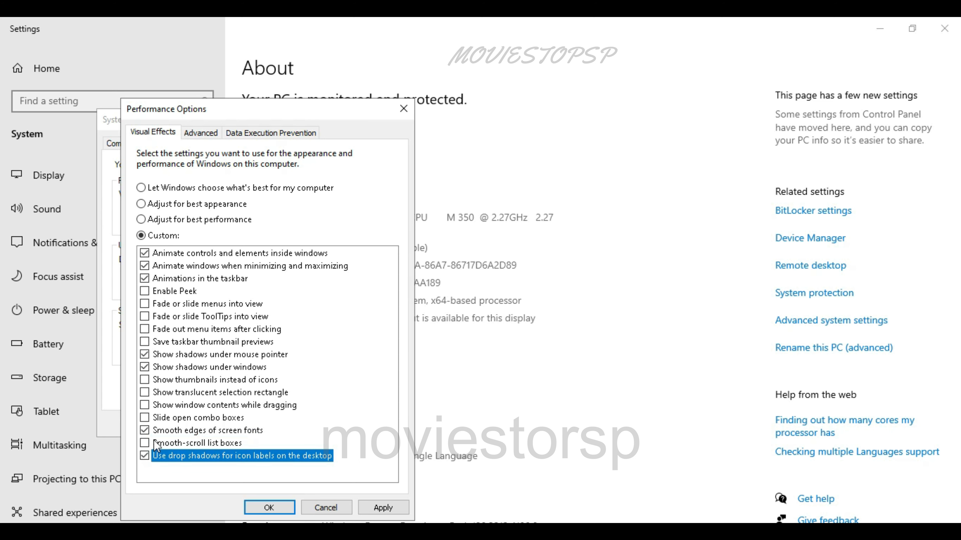
pyautogui.click(145, 443)
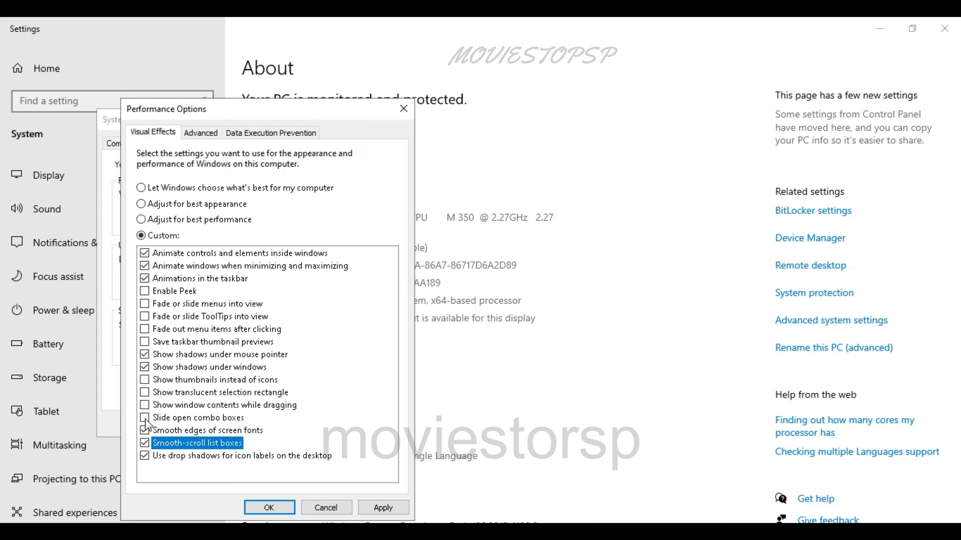
pyautogui.click(145, 418)
pyautogui.click(269, 507)
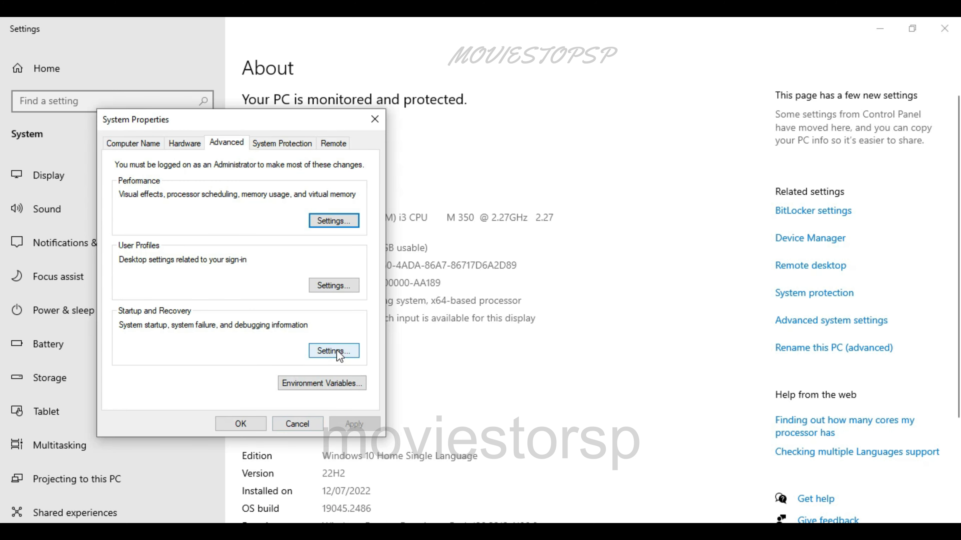
# Review the Startup and Recovery settings and the System Protection configuration for Local Disk (C:), cancelling both dialogs
pyautogui.click(338, 352)
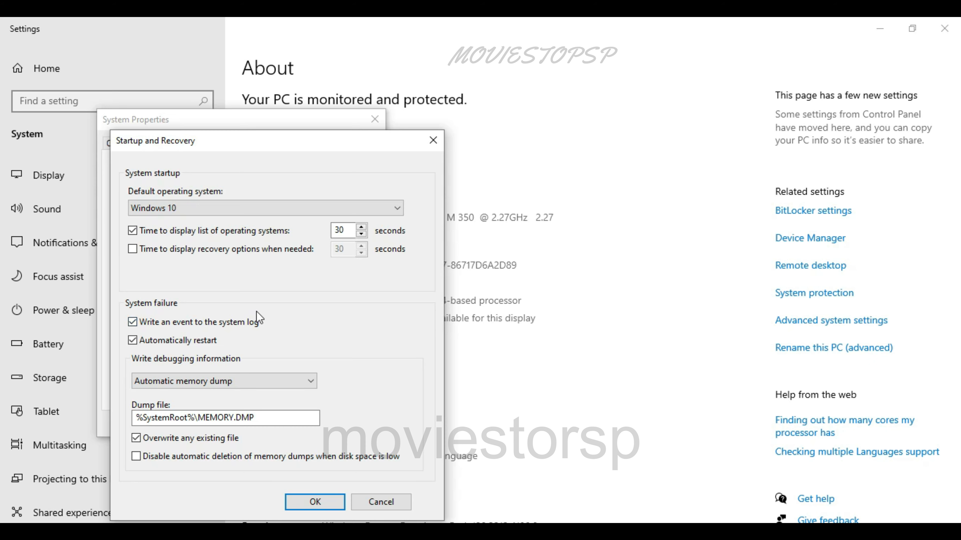
pyautogui.click(393, 501)
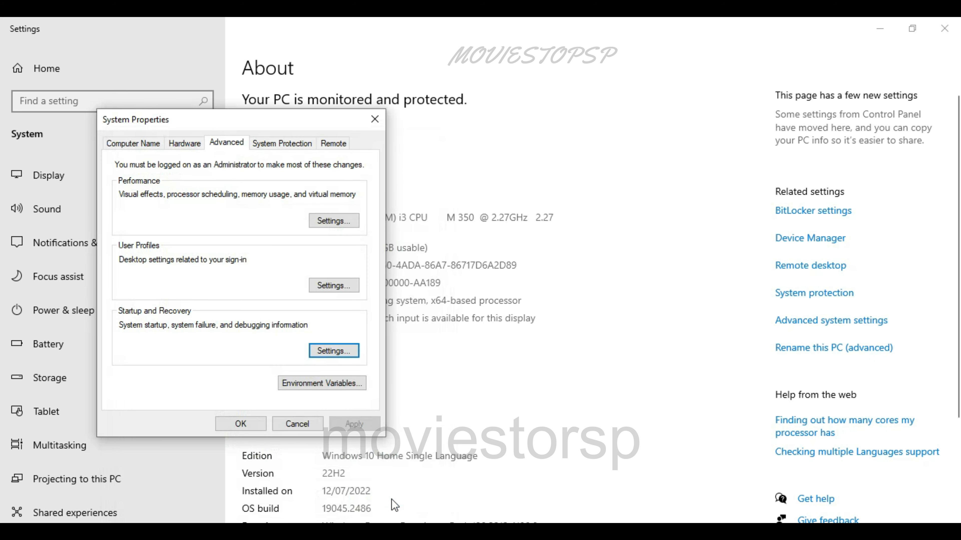
pyautogui.click(292, 146)
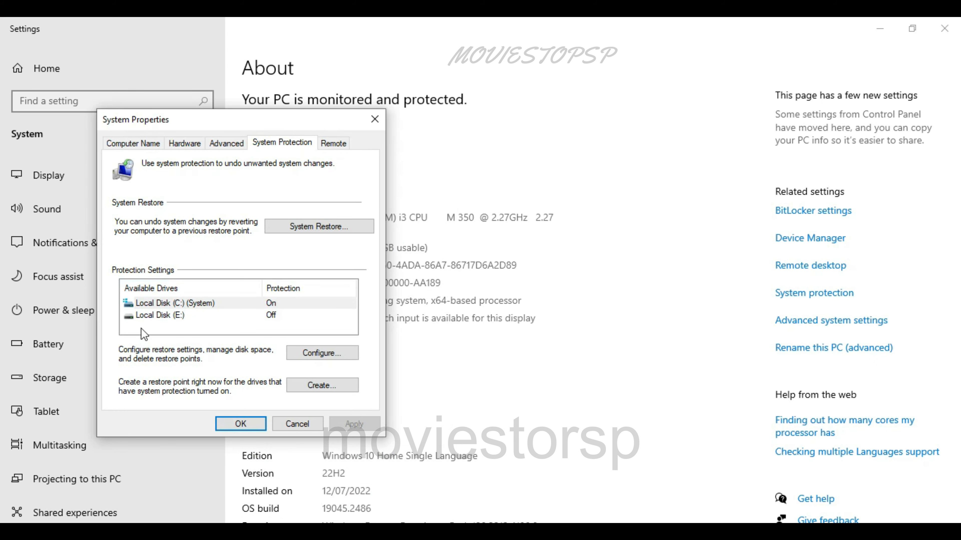
pyautogui.click(168, 302)
pyautogui.click(322, 354)
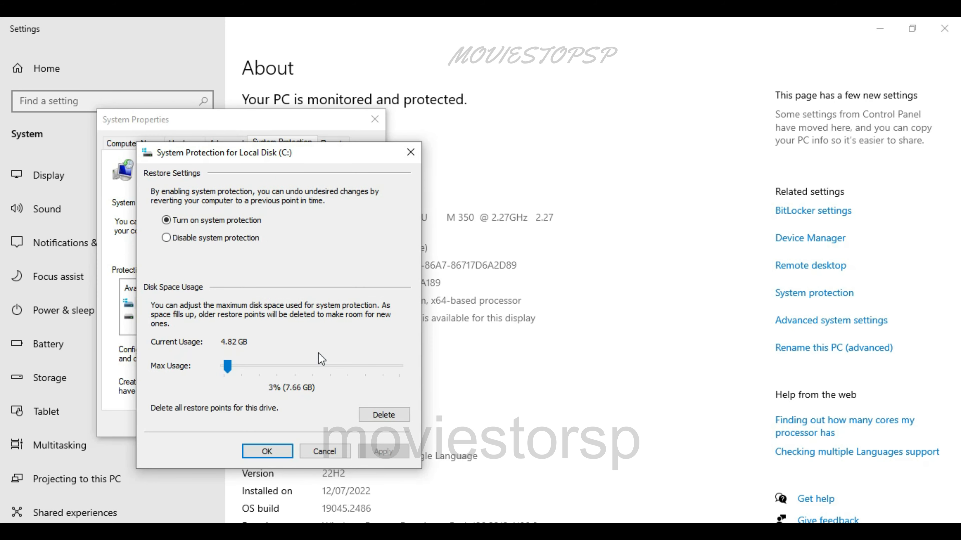
pyautogui.click(326, 451)
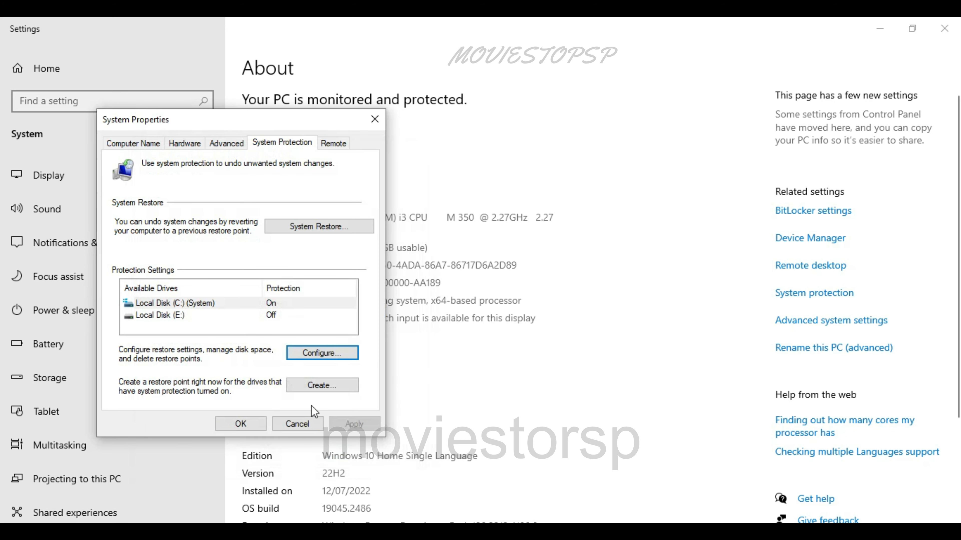
# Check the System Restore option and look through the Computer Name, Hardware and Advanced settings in System Properties
pyautogui.click(294, 229)
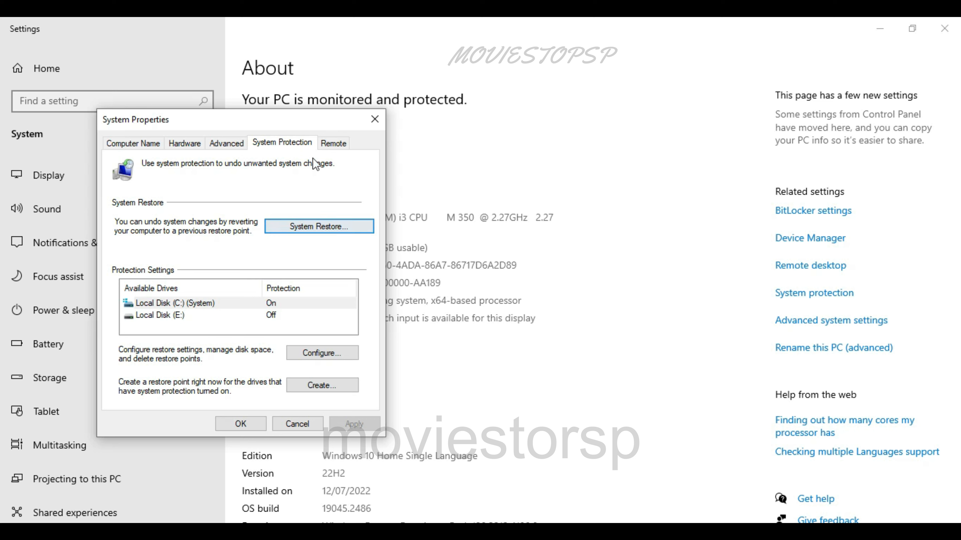
pyautogui.click(143, 147)
pyautogui.click(226, 147)
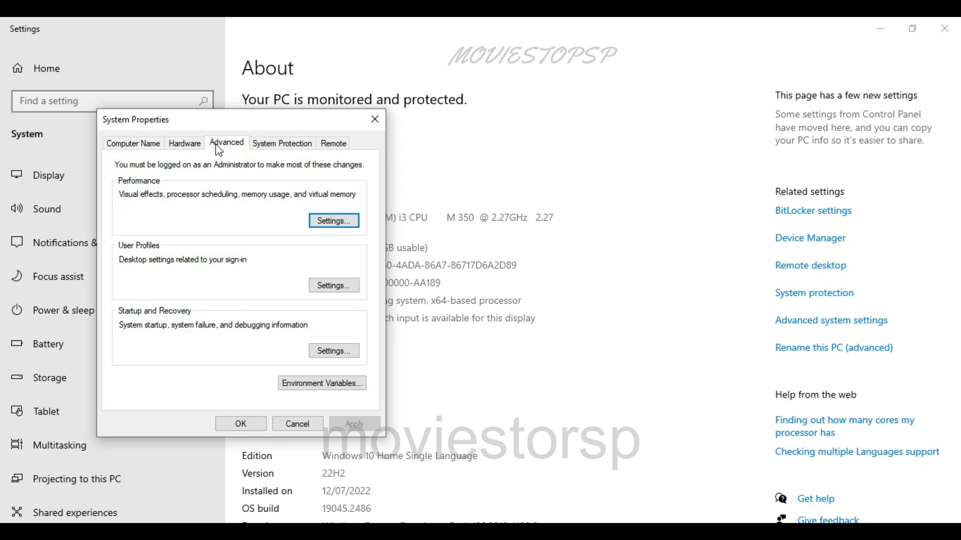
pyautogui.click(197, 148)
pyautogui.click(217, 148)
# Turn on system protection for Local Disk (E:), apply it and close System Properties with OK
pyautogui.click(274, 147)
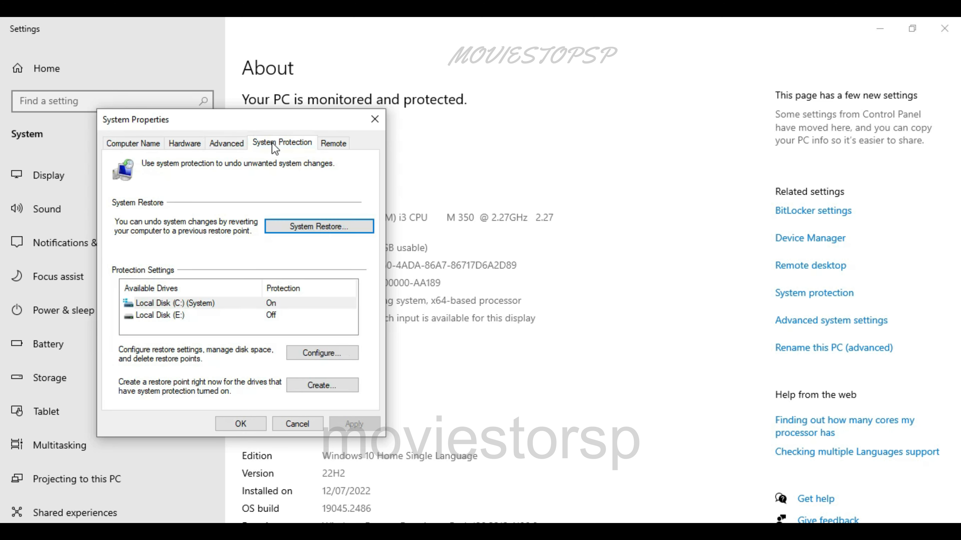
pyautogui.click(171, 317)
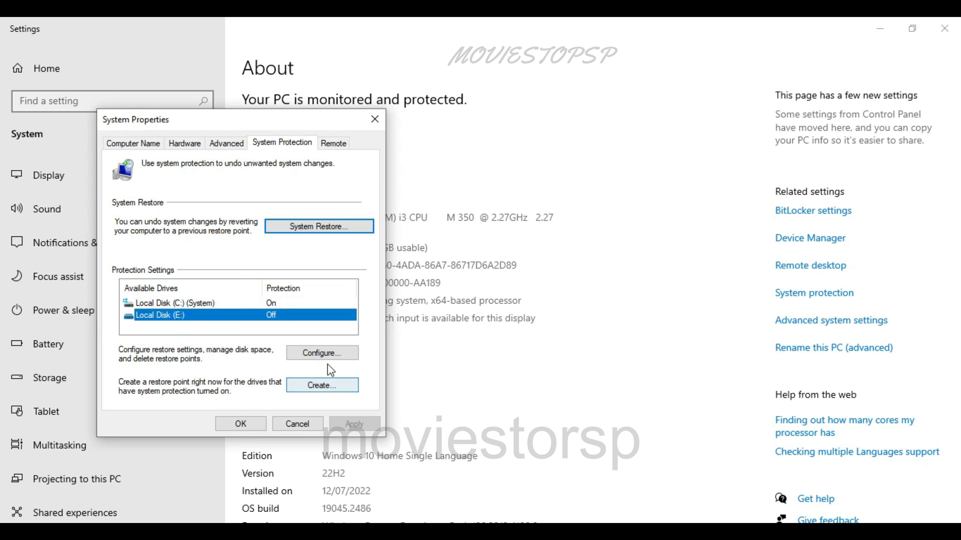
pyautogui.click(323, 354)
pyautogui.click(198, 222)
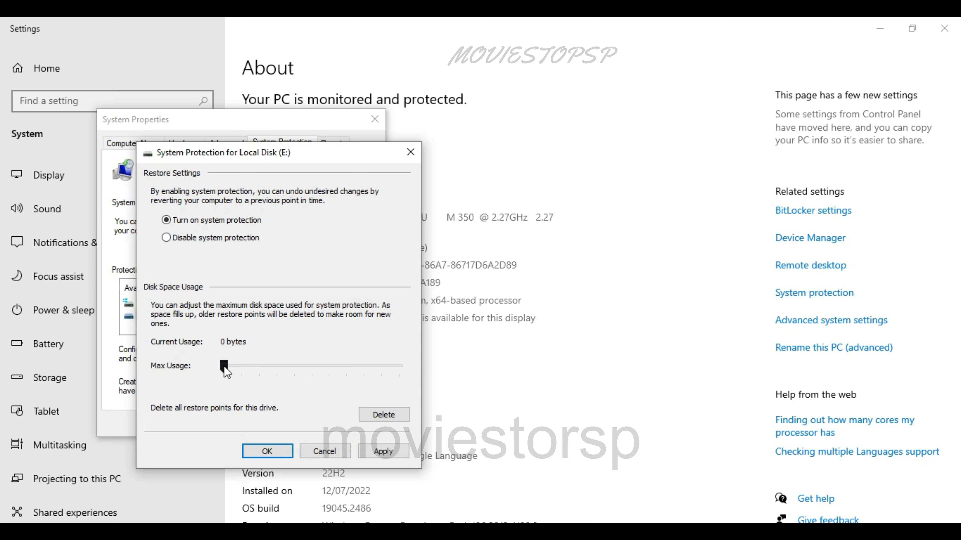
pyautogui.click(377, 453)
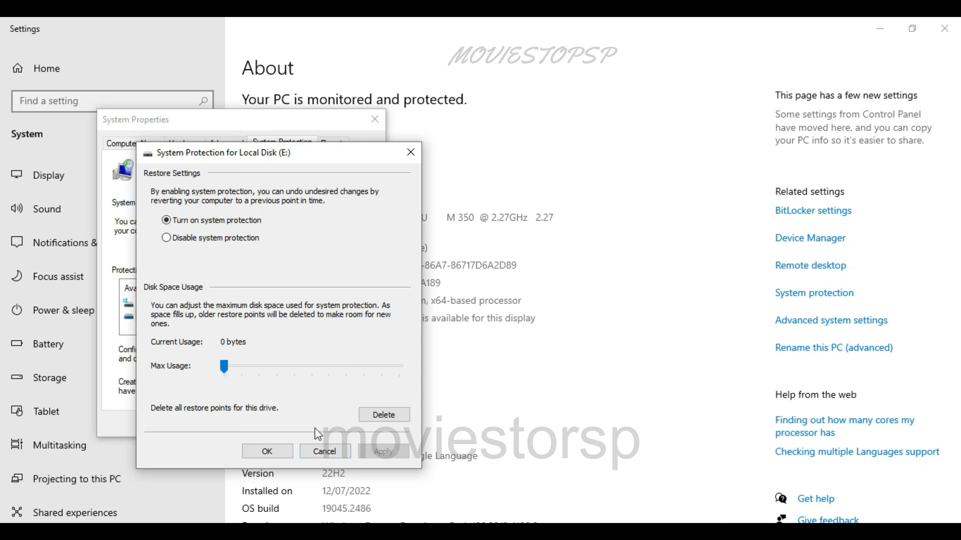
pyautogui.click(272, 452)
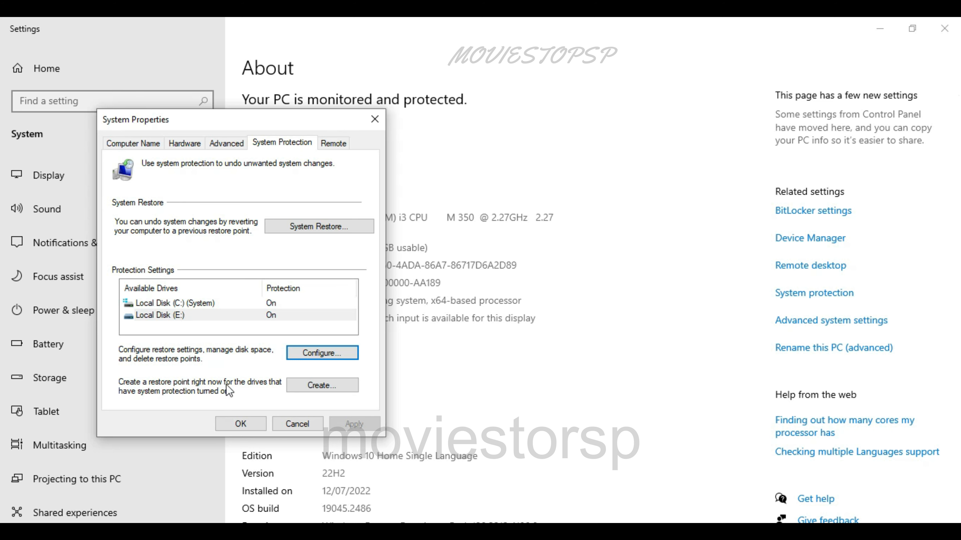
pyautogui.click(249, 423)
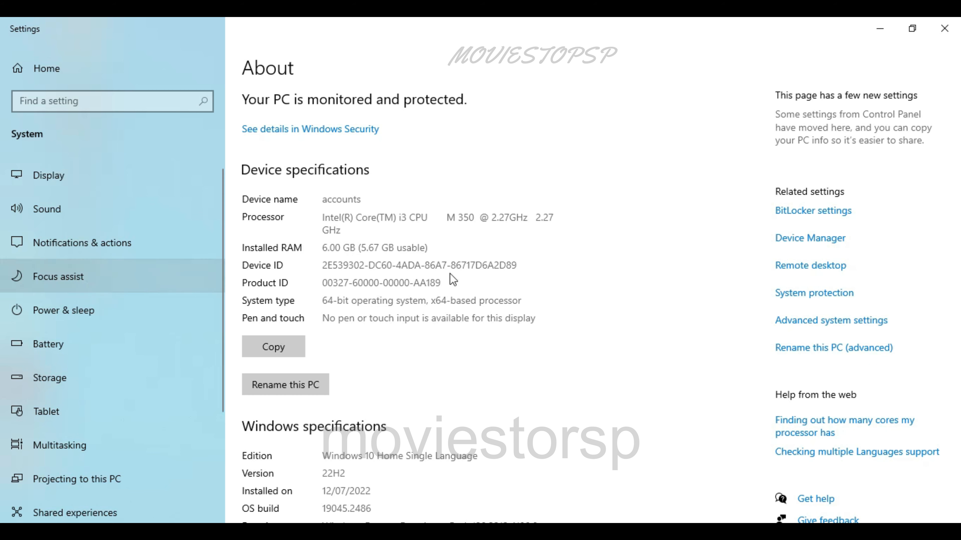
# Open Device Manager from the About page and scan the computer for hardware changes
pyautogui.click(801, 237)
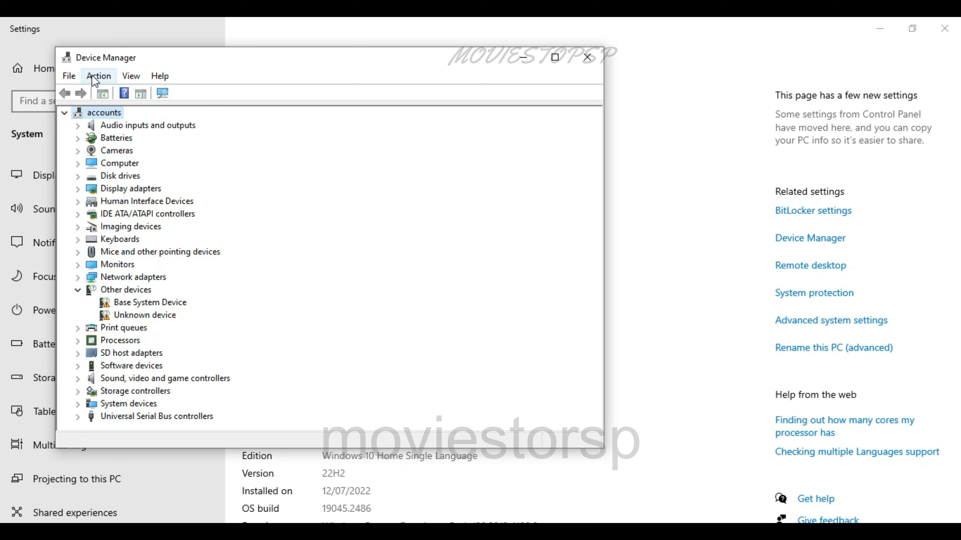
pyautogui.click(98, 76)
pyautogui.click(114, 92)
# Try to update the Base System Device driver by searching automatically for drivers, and close the update dialog
pyautogui.click(133, 303)
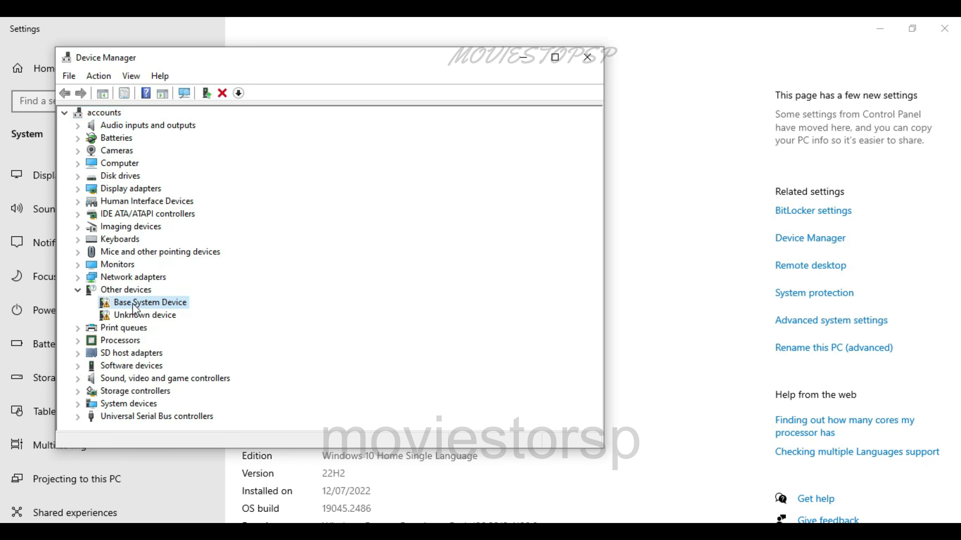
pyautogui.rightClick(132, 304)
pyautogui.click(178, 313)
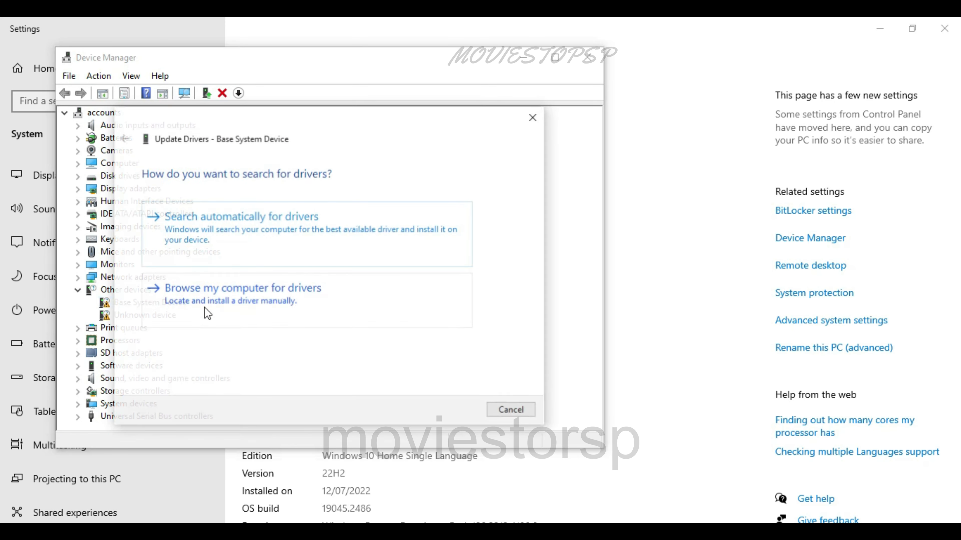
pyautogui.click(228, 217)
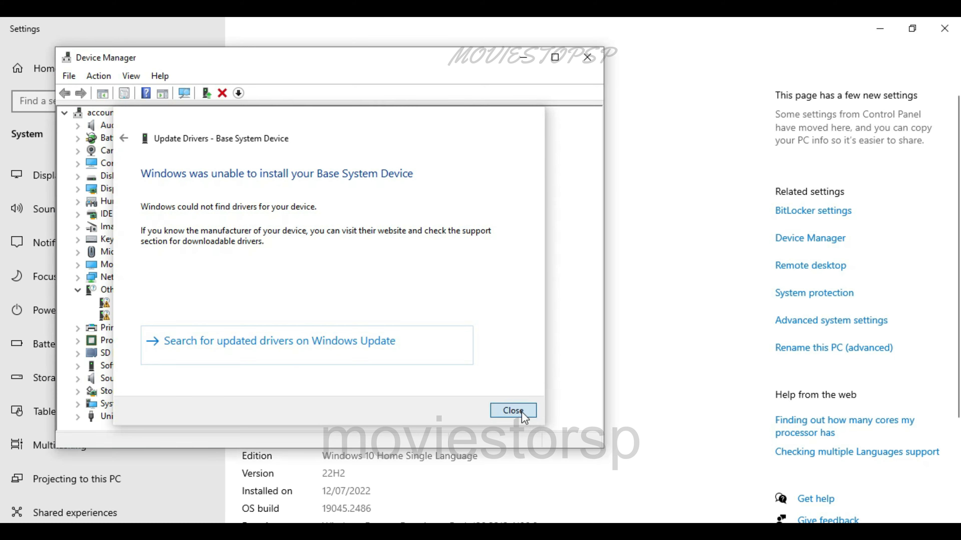
pyautogui.click(514, 411)
# Try to update the Unknown device driver with an automatic search, and close Device Manager and Settings
pyautogui.click(125, 316)
pyautogui.rightClick(125, 316)
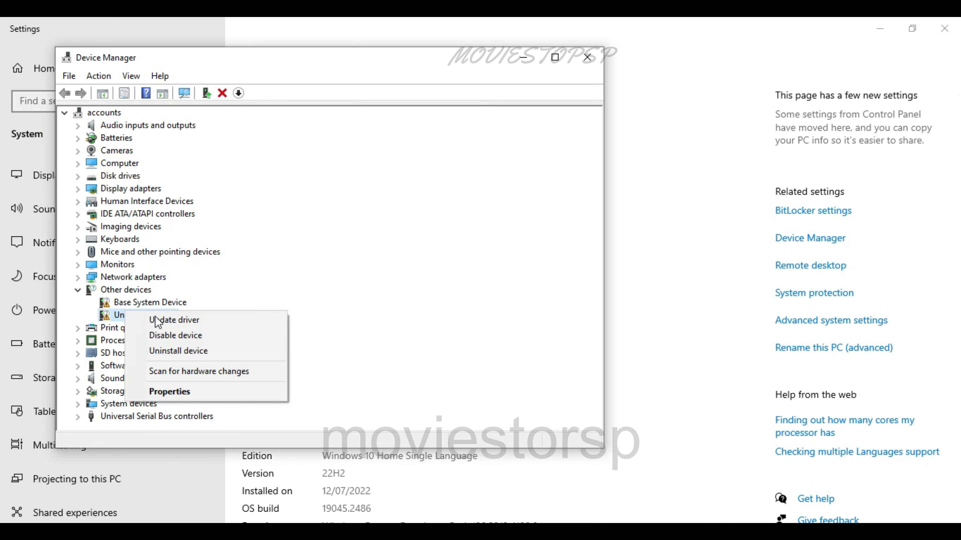
pyautogui.click(157, 319)
pyautogui.click(261, 219)
pyautogui.click(504, 412)
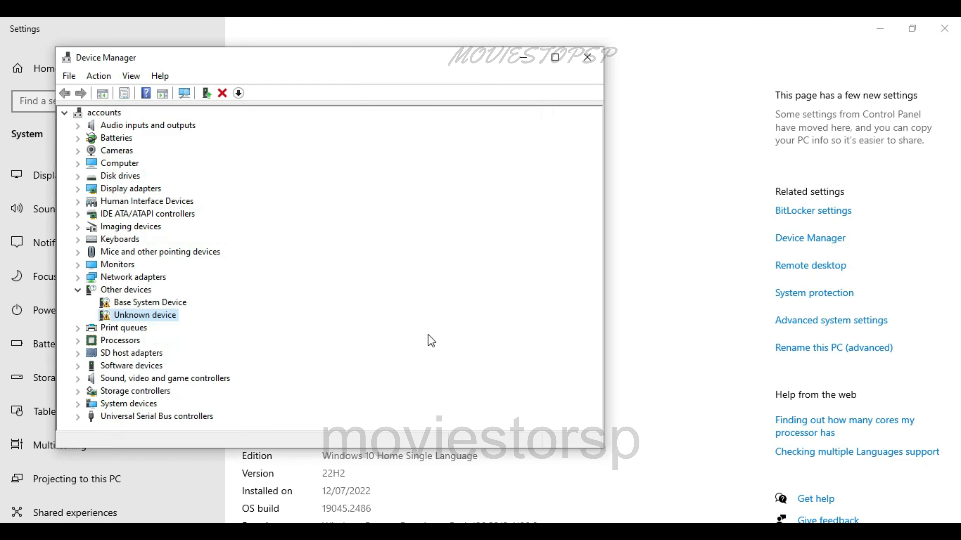
pyautogui.click(587, 62)
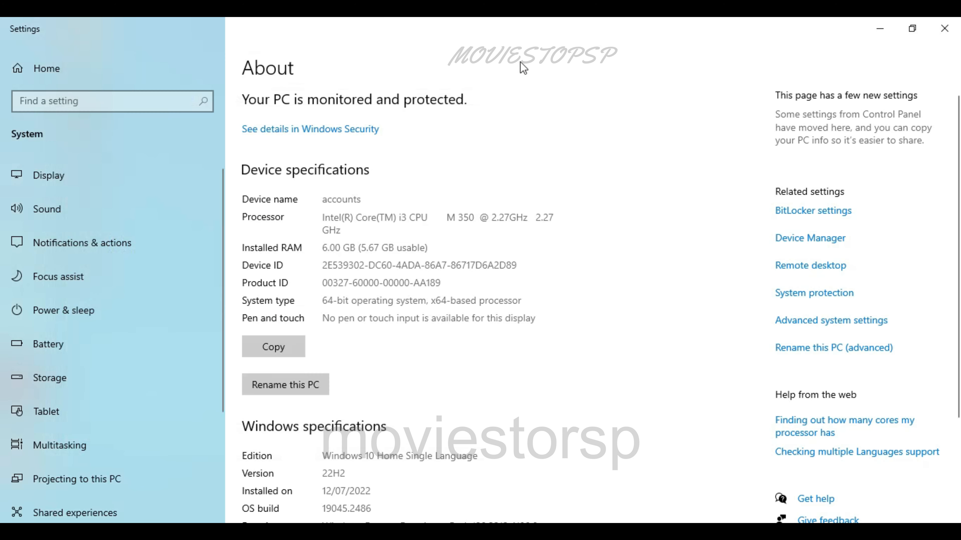
pyautogui.click(945, 29)
# View the contents of the Desktop folder through This PC and close the File Explorer window
pyautogui.doubleClick(26, 45)
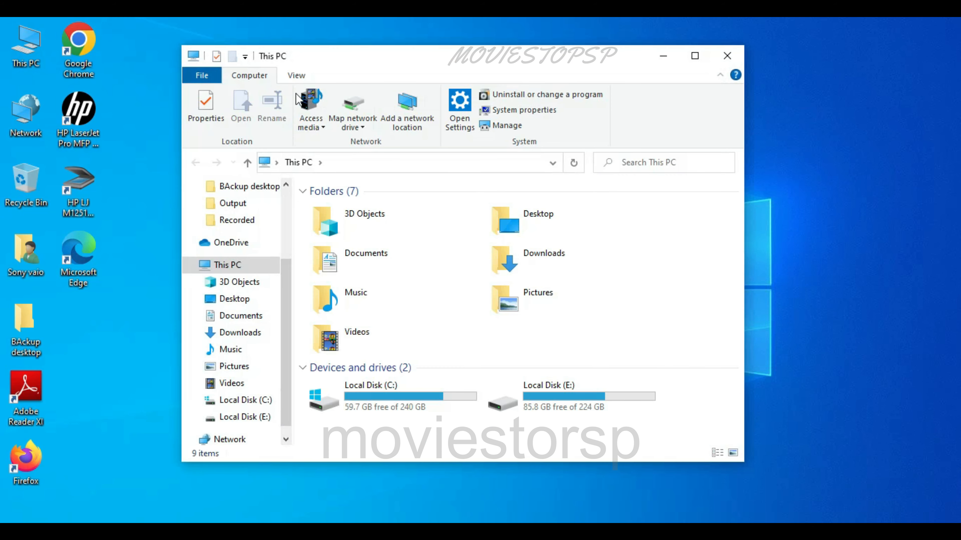
pyautogui.click(234, 299)
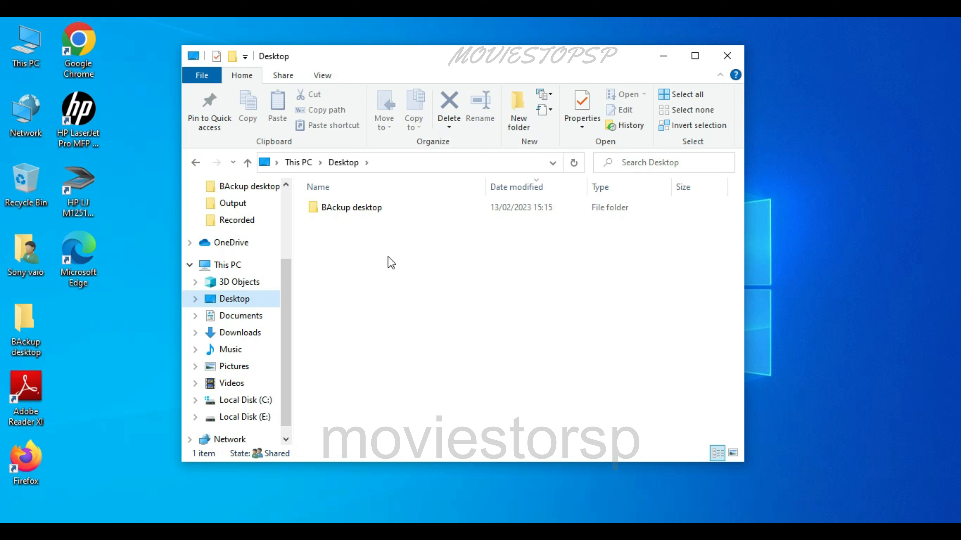
pyautogui.click(728, 57)
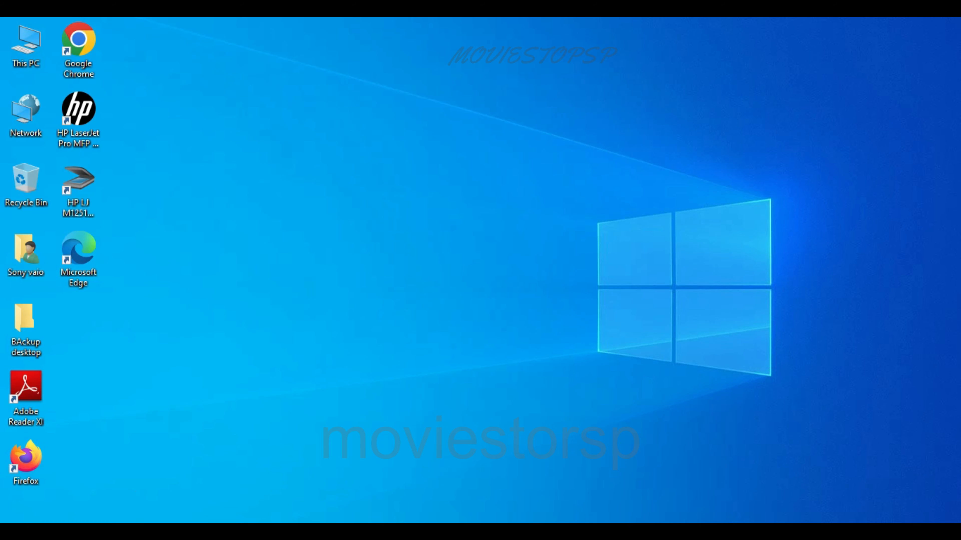
# Search Windows for regedit and run Registry Editor as administrator
pyautogui.press('super+s')
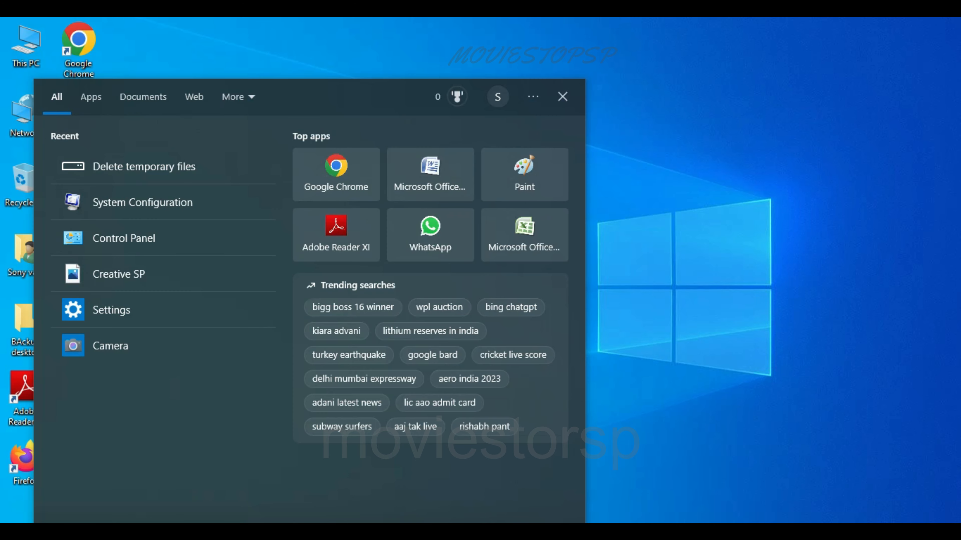
pyautogui.write('rede')
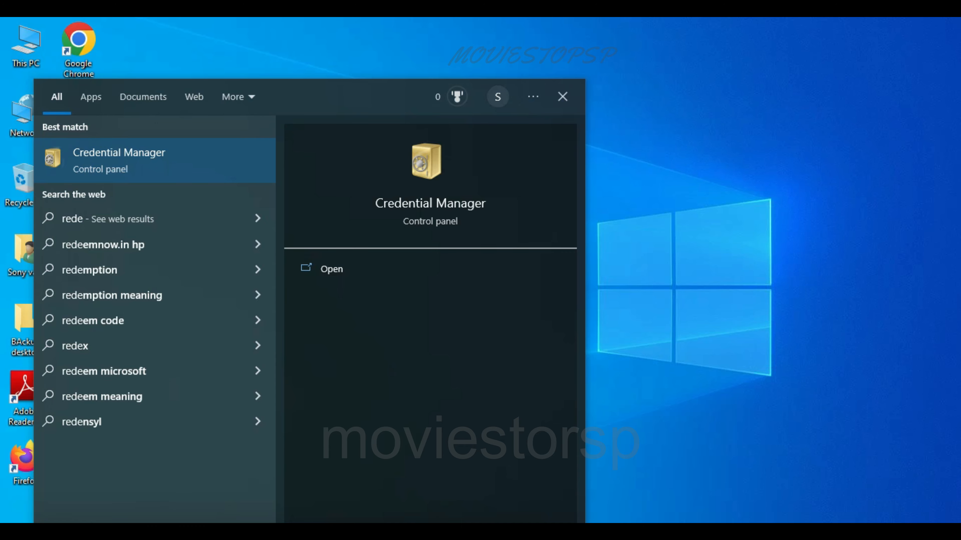
pyautogui.write('di')
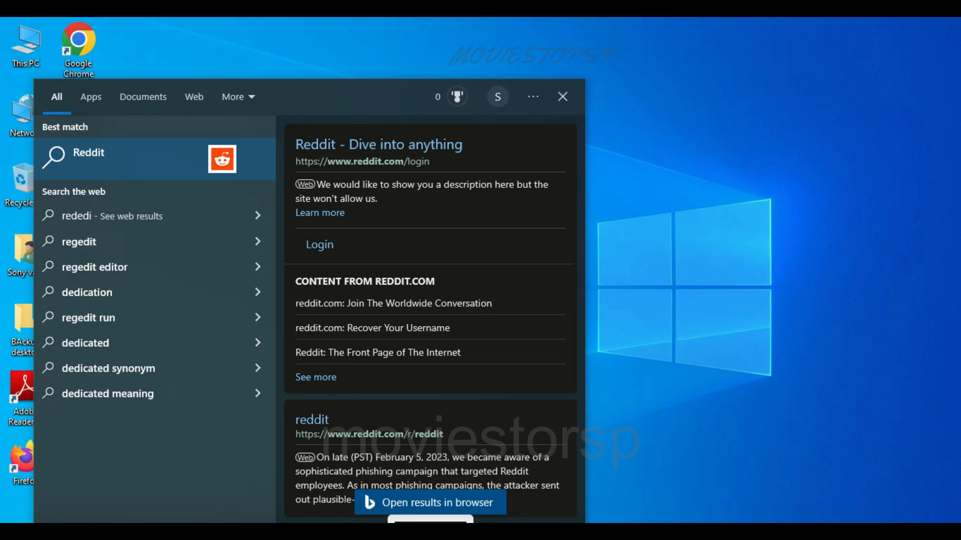
pyautogui.press('BackSpace')
pyautogui.press('BackSpace')
pyautogui.press('BackSpace')
pyautogui.press('BackSpace')
pyautogui.press('BackSpace')
pyautogui.press('BackSpace')
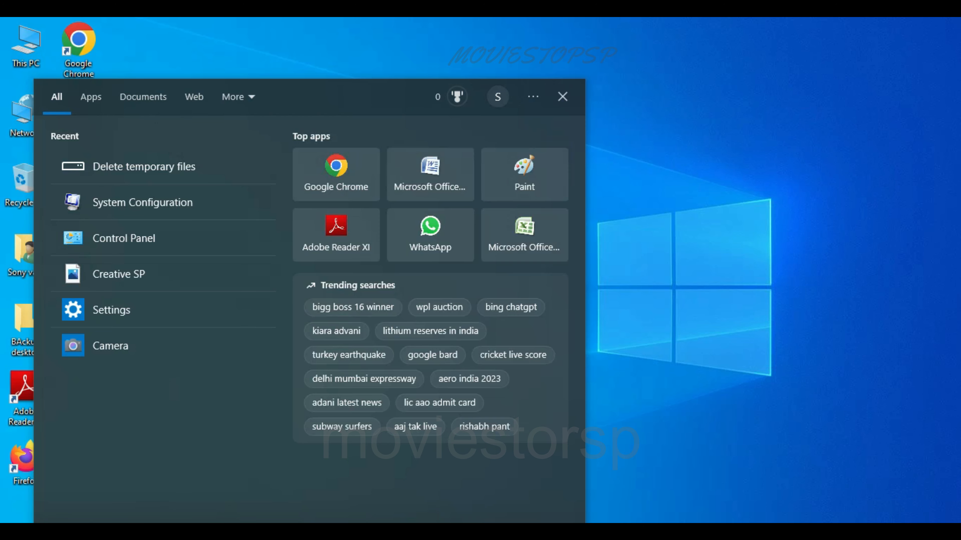
pyautogui.write('regedit')
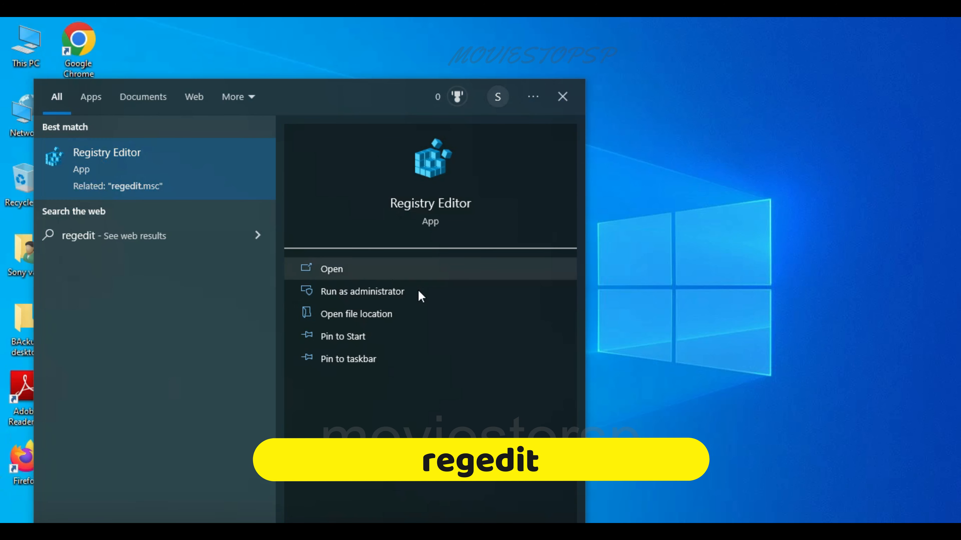
pyautogui.click(394, 294)
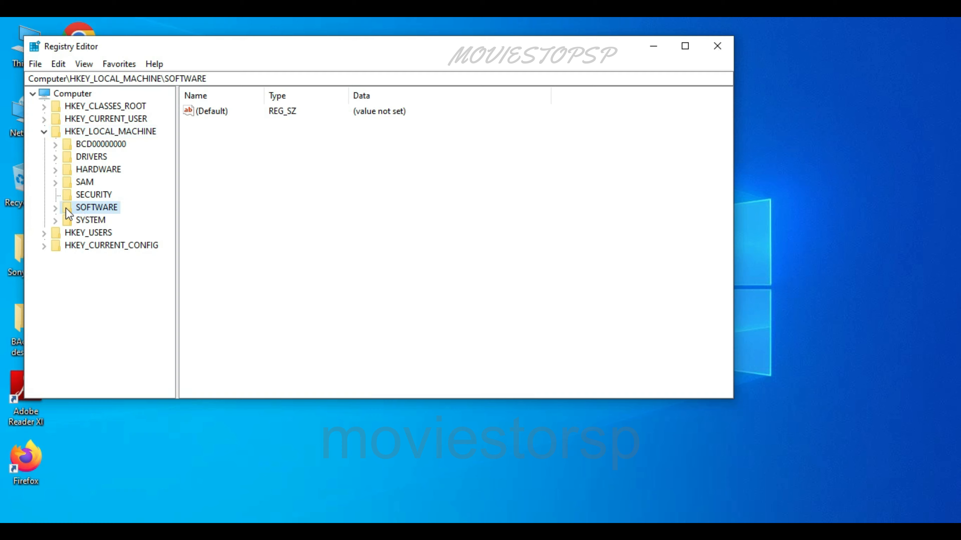
# Expand SOFTWARE under HKEY_LOCAL_MACHINE, and select and expand its Microsoft key
pyautogui.click(56, 208)
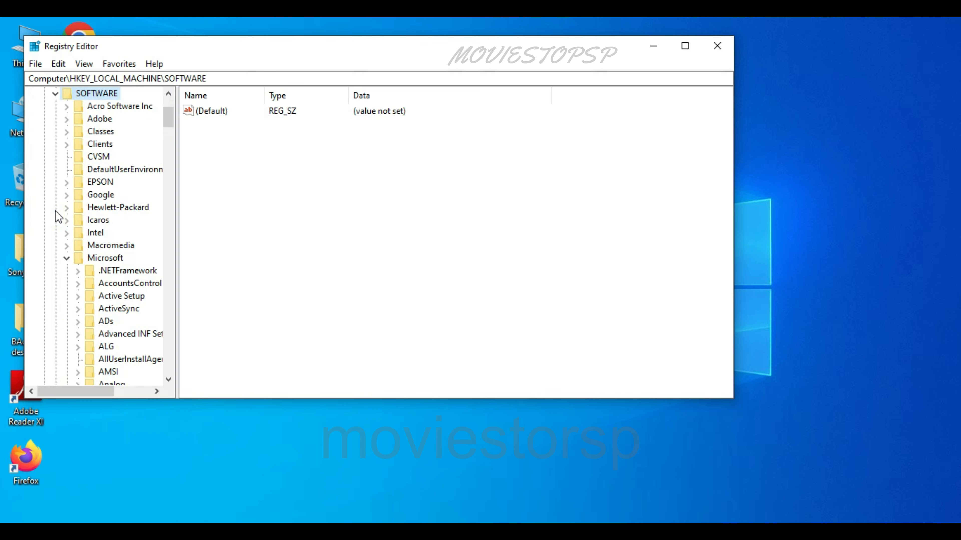
pyautogui.click(67, 259)
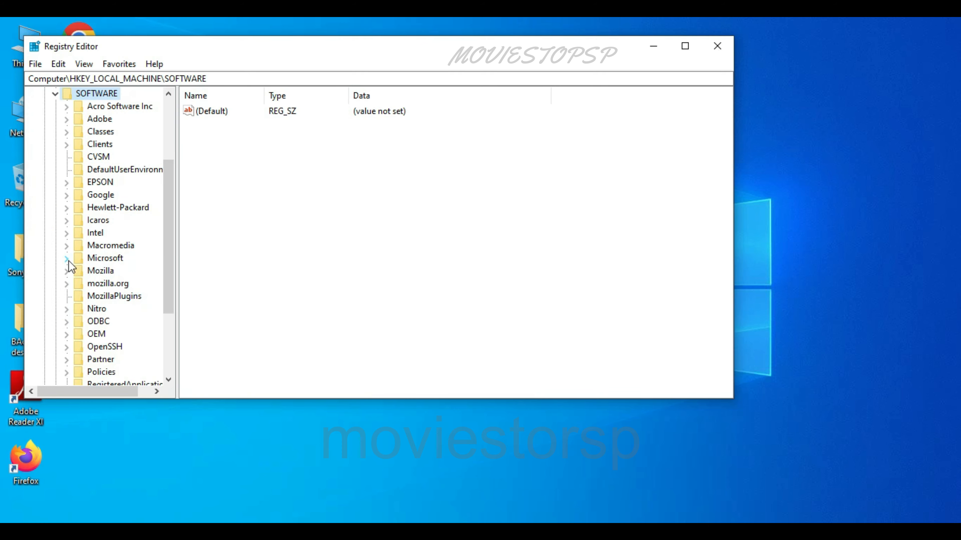
pyautogui.click(101, 259)
pyautogui.click(68, 259)
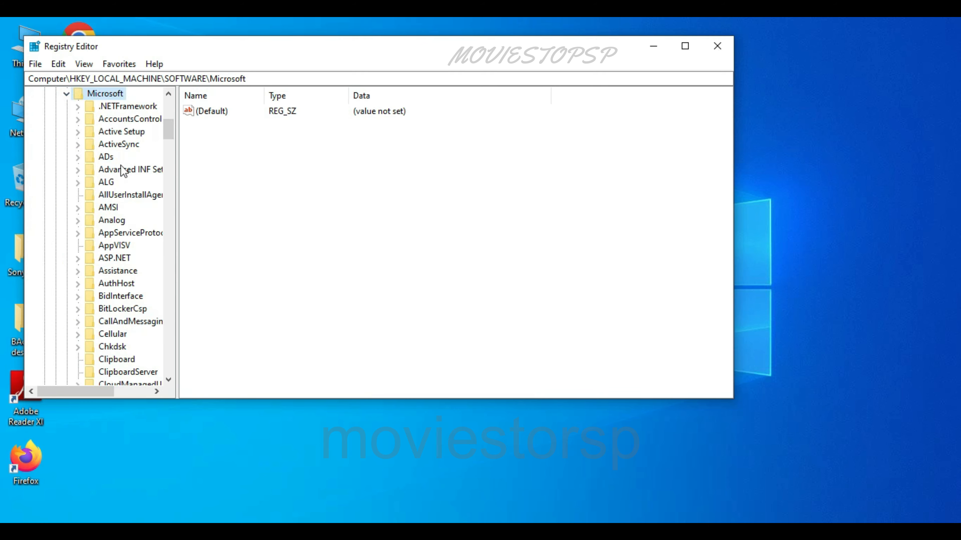
# Locate the Windows key among the Microsoft subkeys and expand it
pyautogui.click(114, 119)
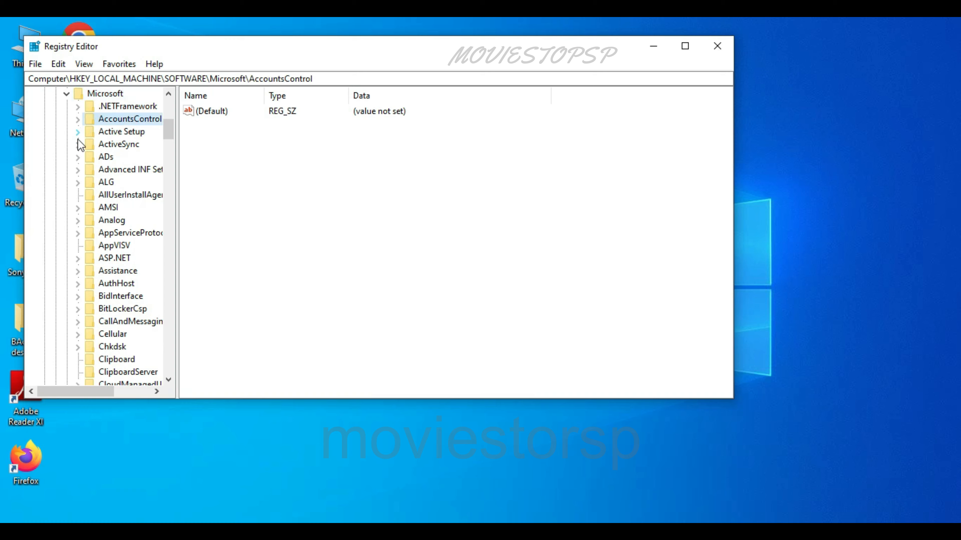
pyautogui.scroll(-5, 109, 227)
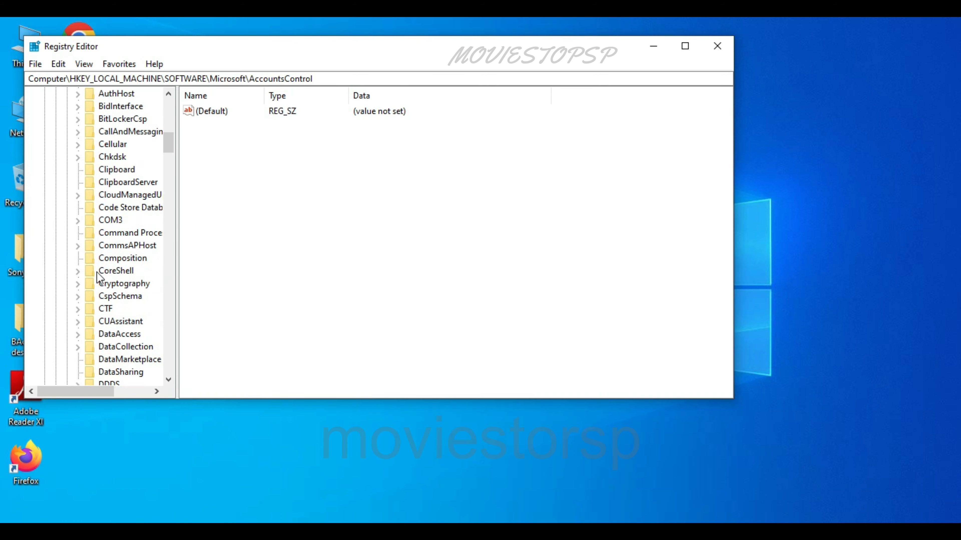
pyautogui.scroll(-5, 102, 273)
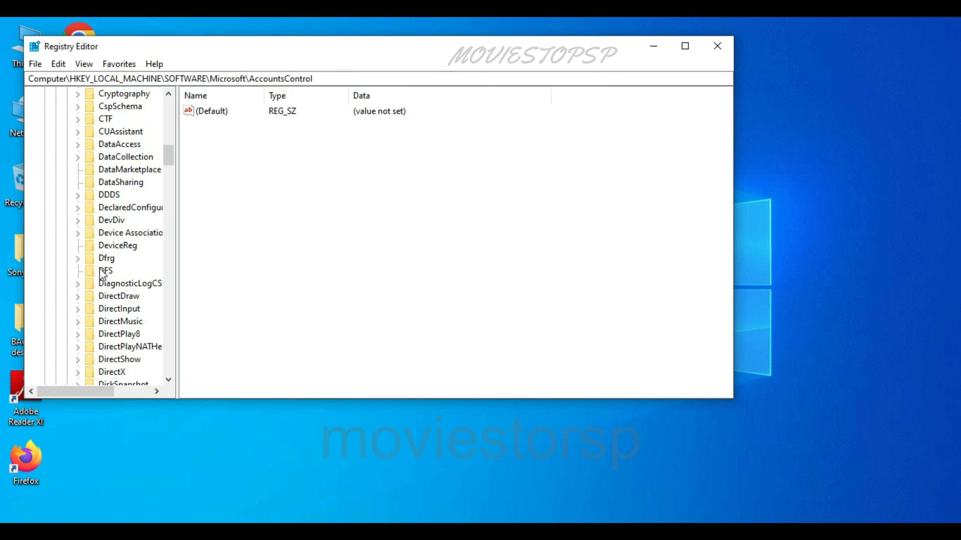
pyautogui.scroll(12, 102, 273)
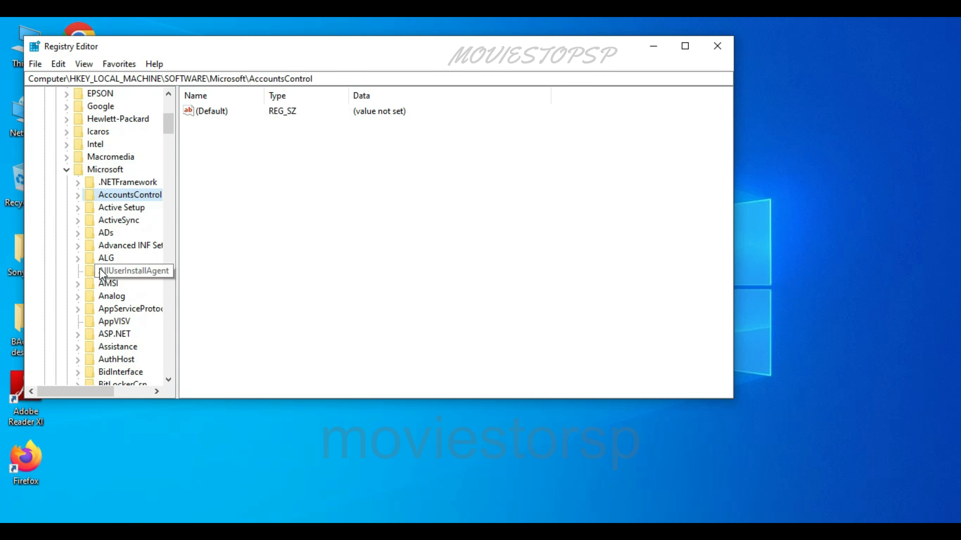
pyautogui.scroll(-20, 101, 265)
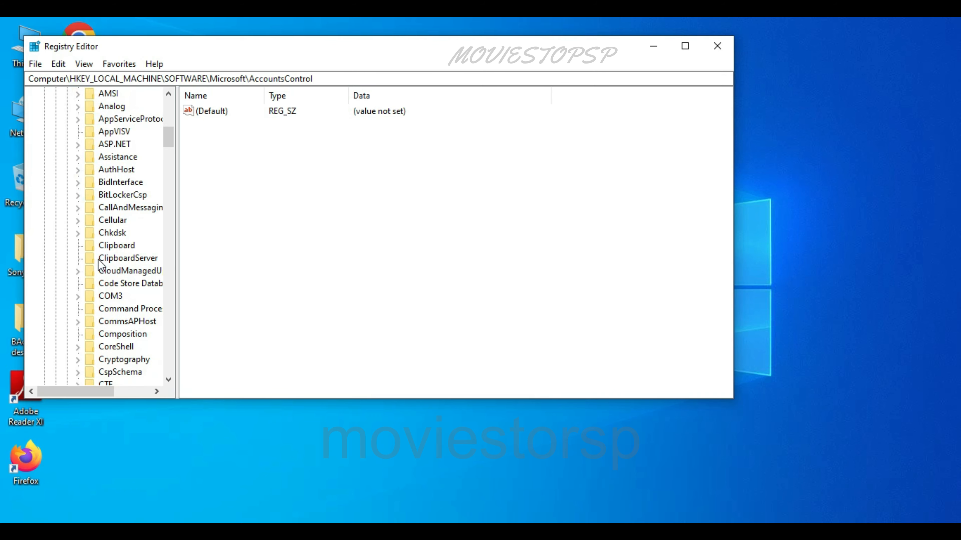
pyautogui.click(107, 276)
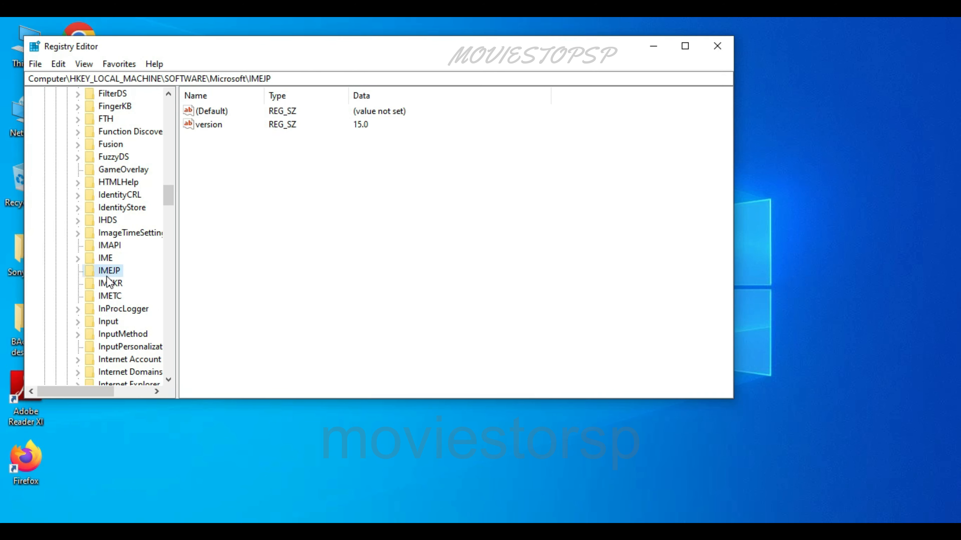
pyautogui.press('w')
pyautogui.scroll(-3, 121, 325)
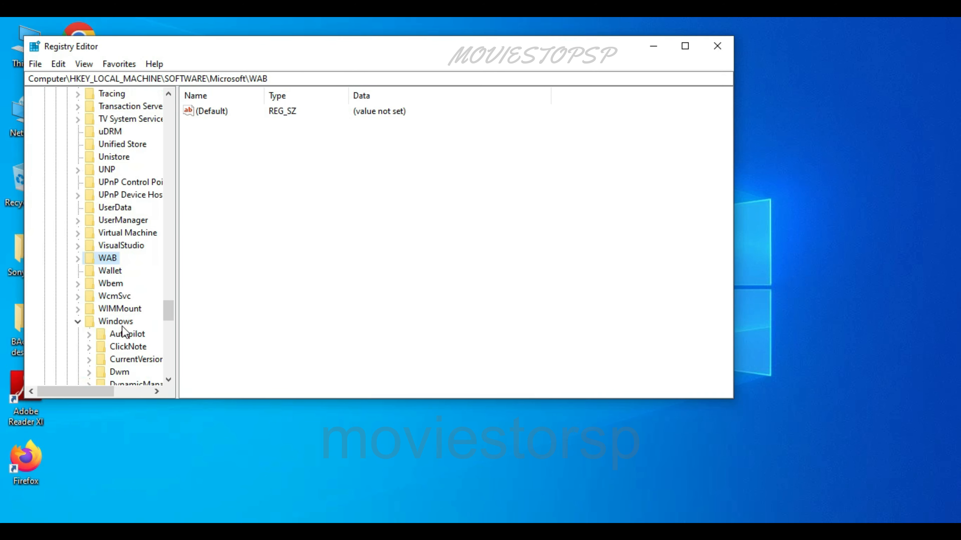
pyautogui.click(102, 323)
pyautogui.click(77, 322)
pyautogui.scroll(-1, 76, 320)
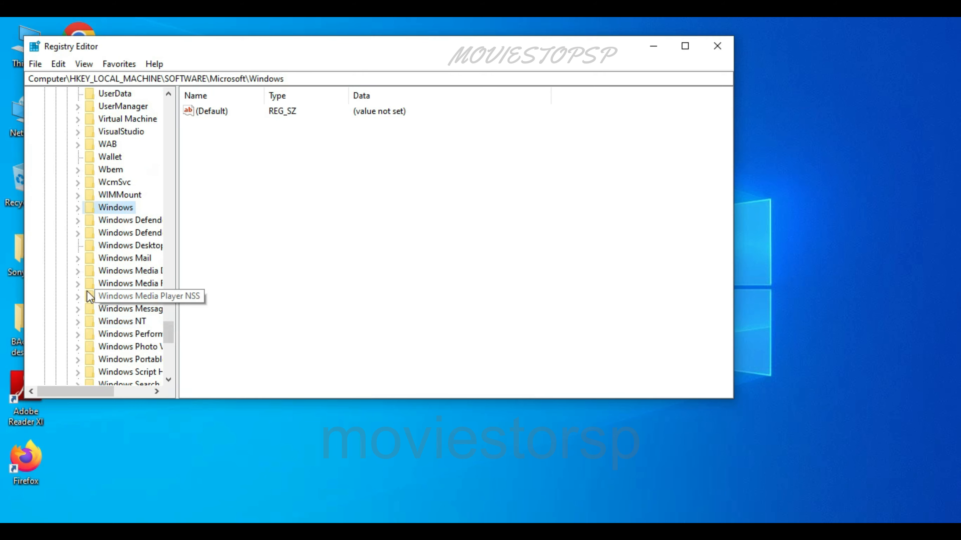
pyautogui.click(77, 207)
# Expand CurrentVersion under the Windows key and open its Run key
pyautogui.click(108, 171)
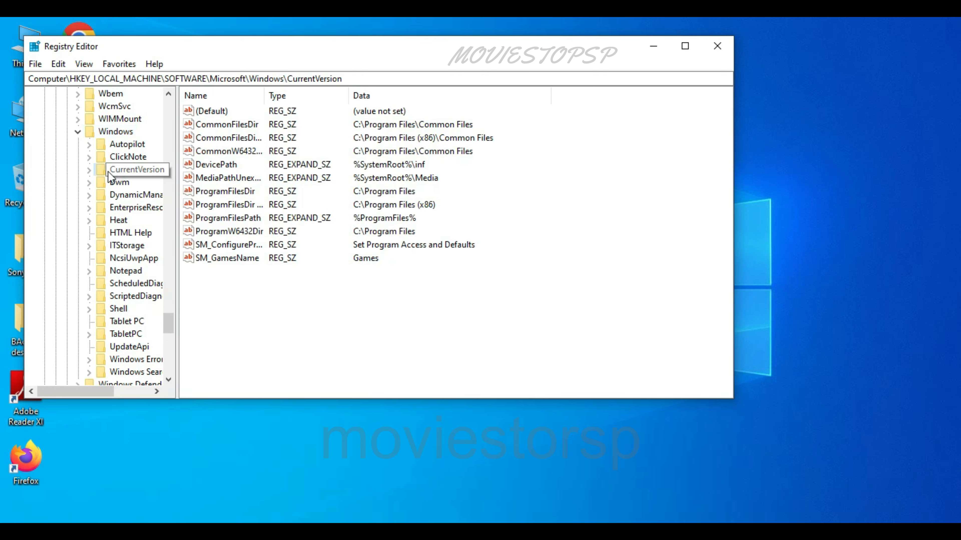
pyautogui.click(88, 171)
pyautogui.moveTo(94, 393); pyautogui.dragTo(120, 391)
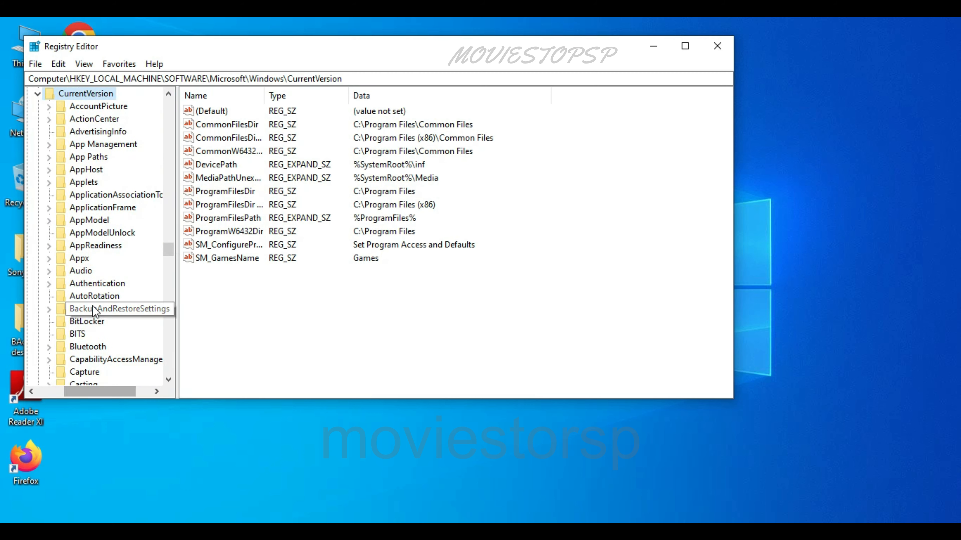
pyautogui.scroll(-13, 94, 310)
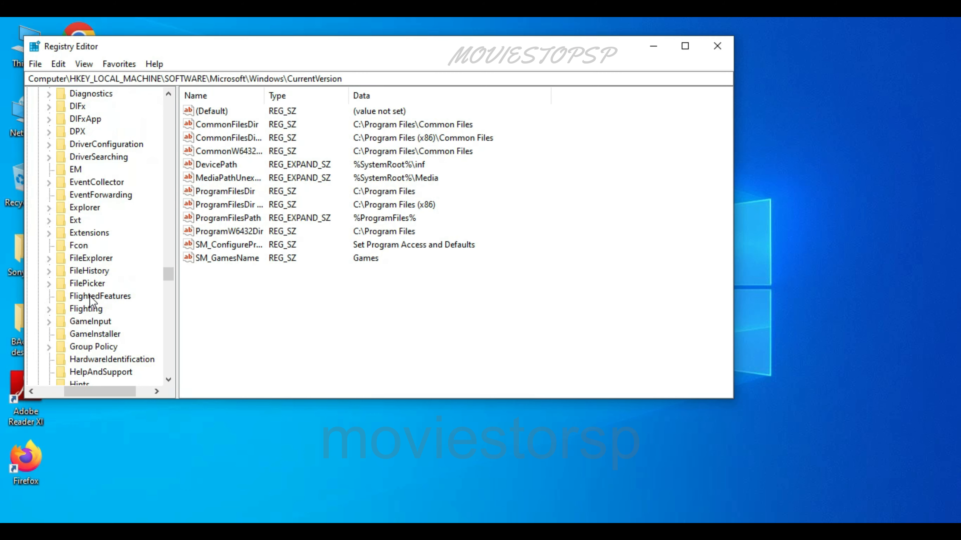
pyautogui.scroll(-11, 91, 301)
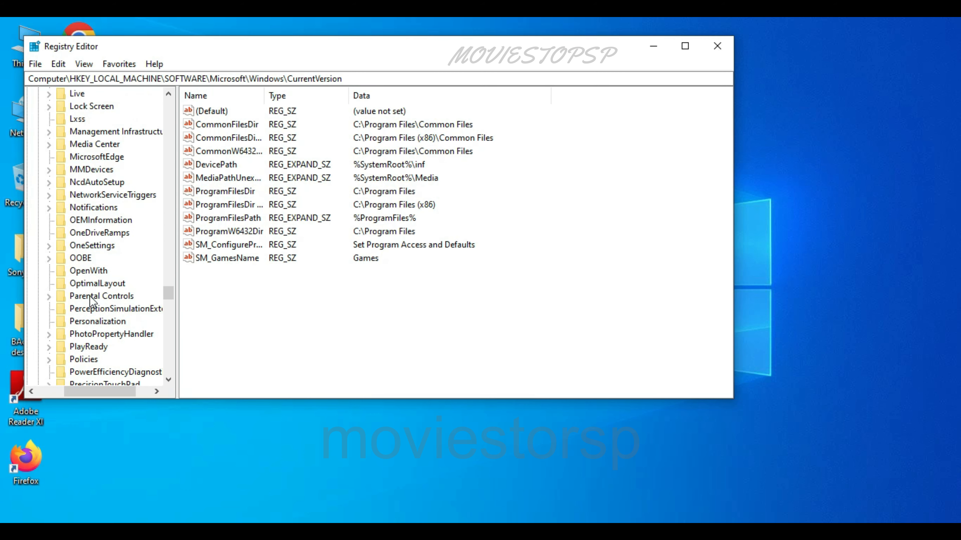
pyautogui.scroll(-5, 91, 302)
pyautogui.click(76, 347)
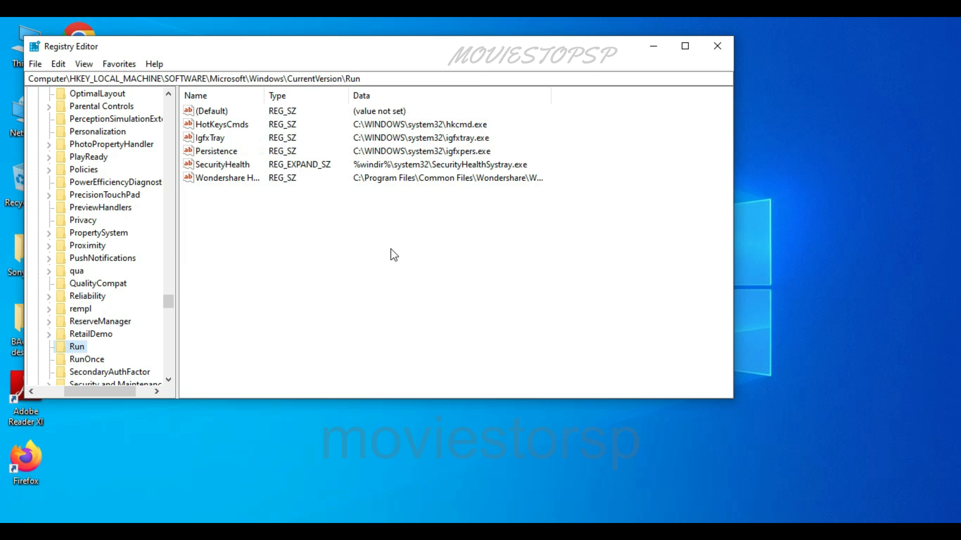
# Inspect the startup values in the Run key, selecting SecurityHealth and Wondershare Helper Compact.exe
pyautogui.click(390, 249)
pyautogui.click(220, 164)
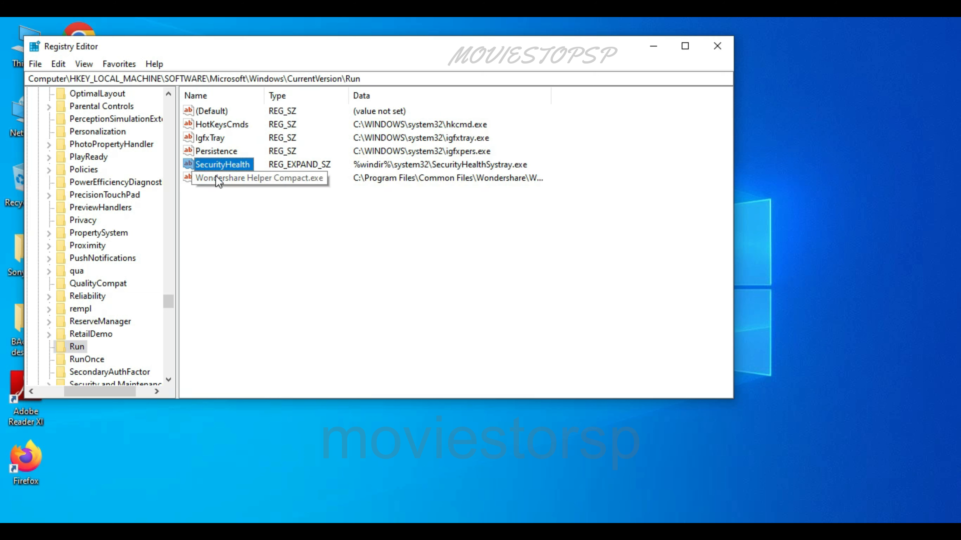
pyautogui.click(217, 178)
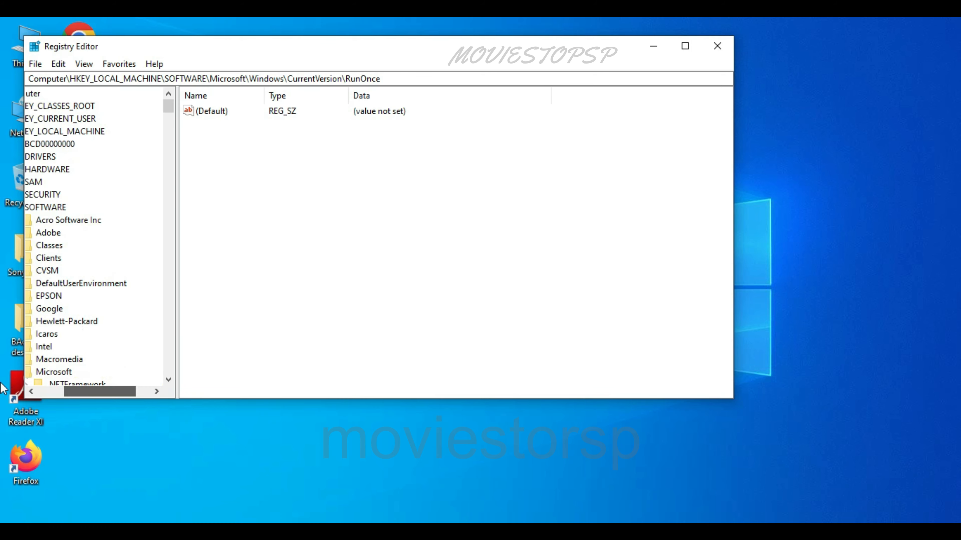
# Export the RunOnce branch to Documents as a registration file named "reg backup-"
pyautogui.moveTo(96, 392); pyautogui.dragTo(67, 392)
pyautogui.click(33, 66)
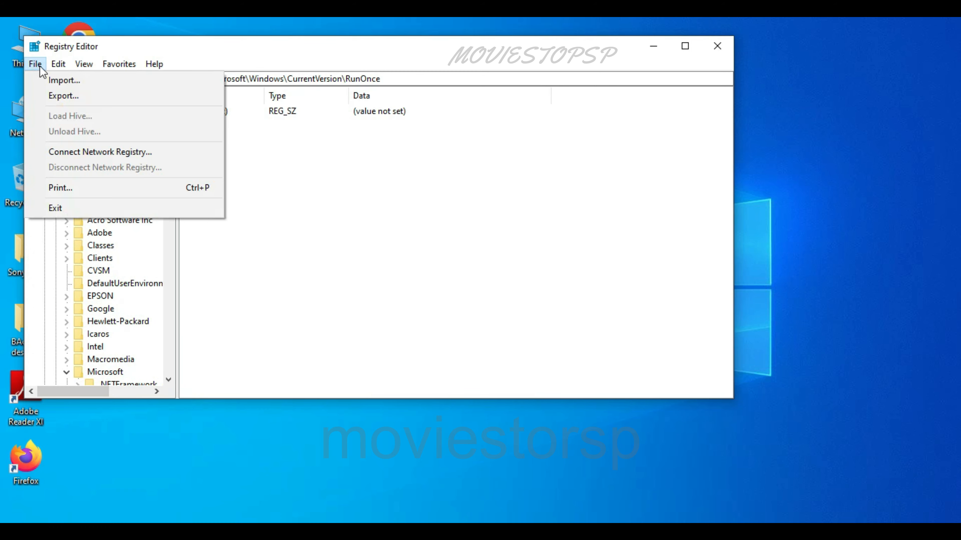
pyautogui.click(63, 97)
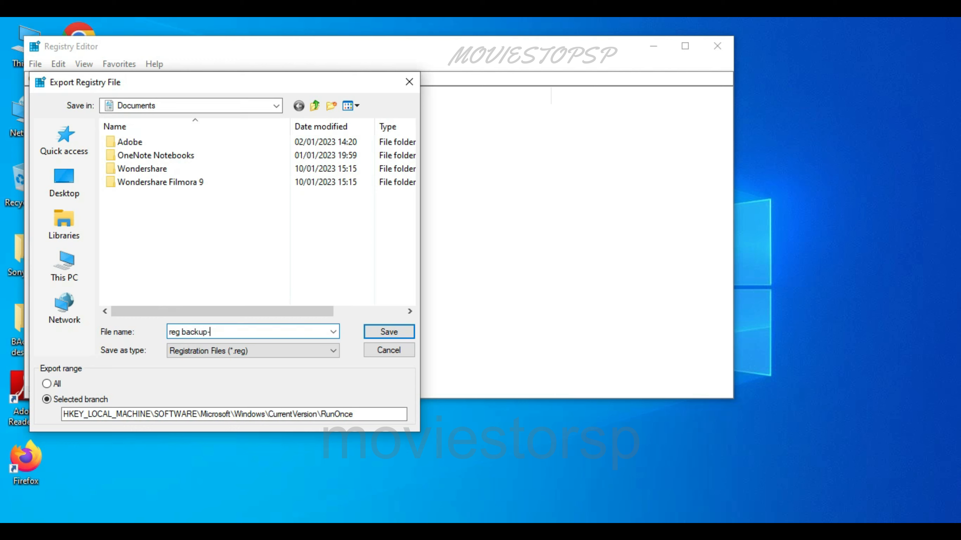
pyautogui.click(389, 332)
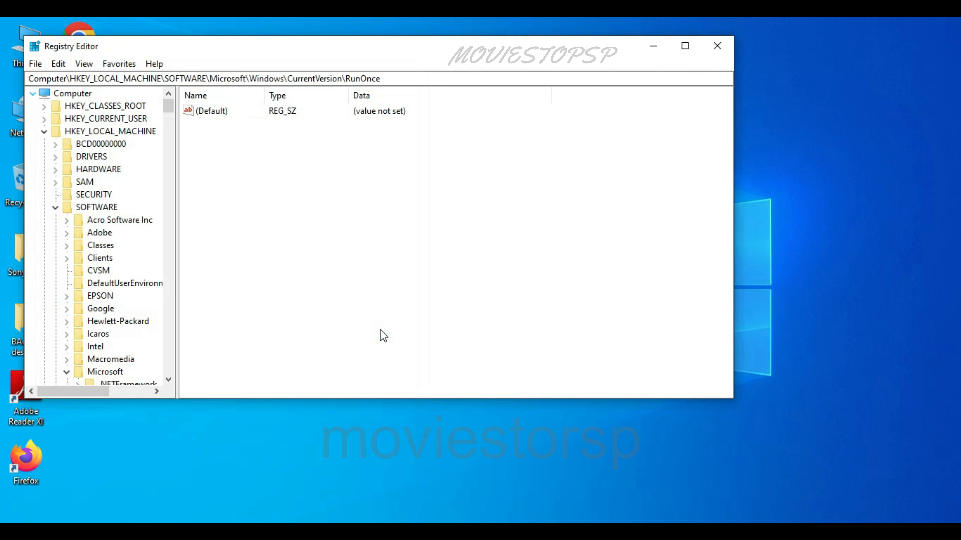
# Return to the Run key under Microsoft\Windows\CurrentVersion to list its startup values
pyautogui.scroll(-20, 132, 358)
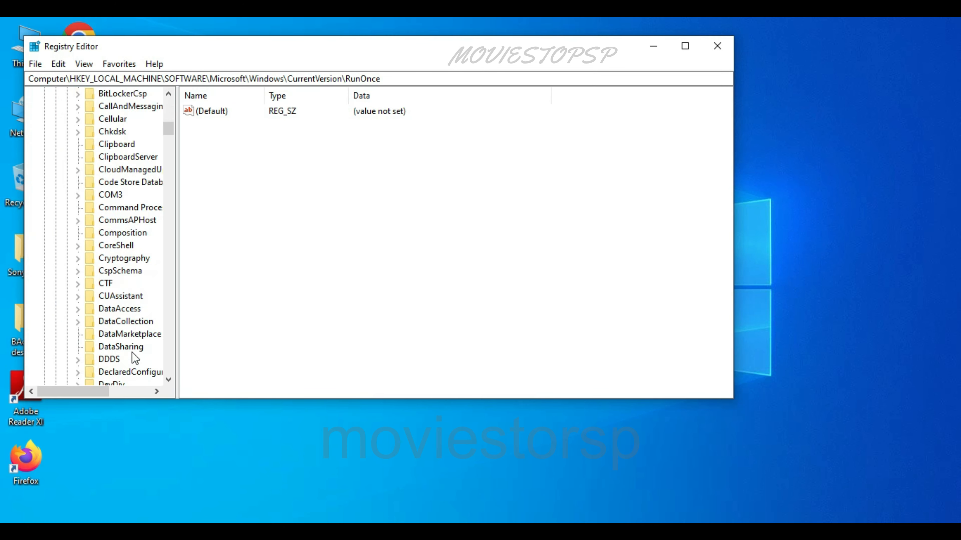
pyautogui.scroll(-20, 134, 369)
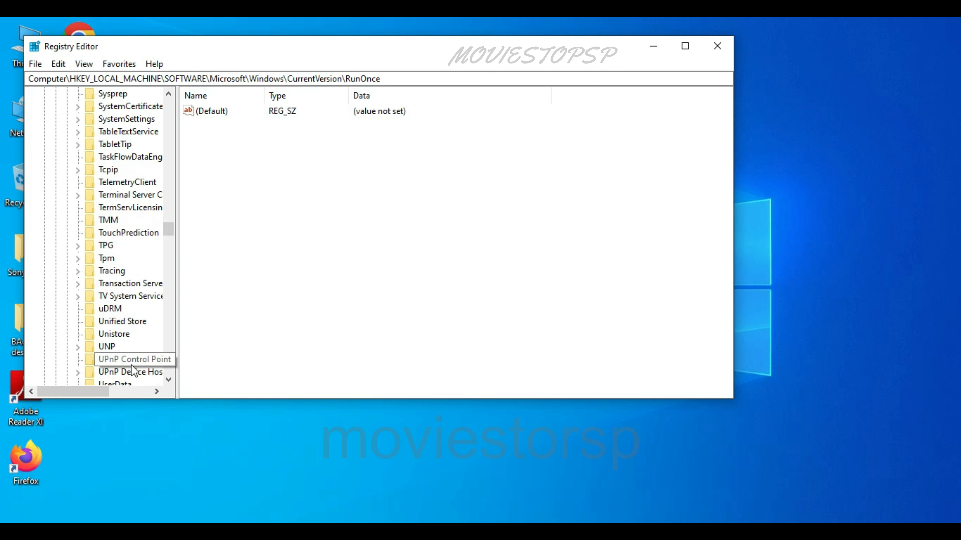
pyautogui.scroll(-20, 132, 369)
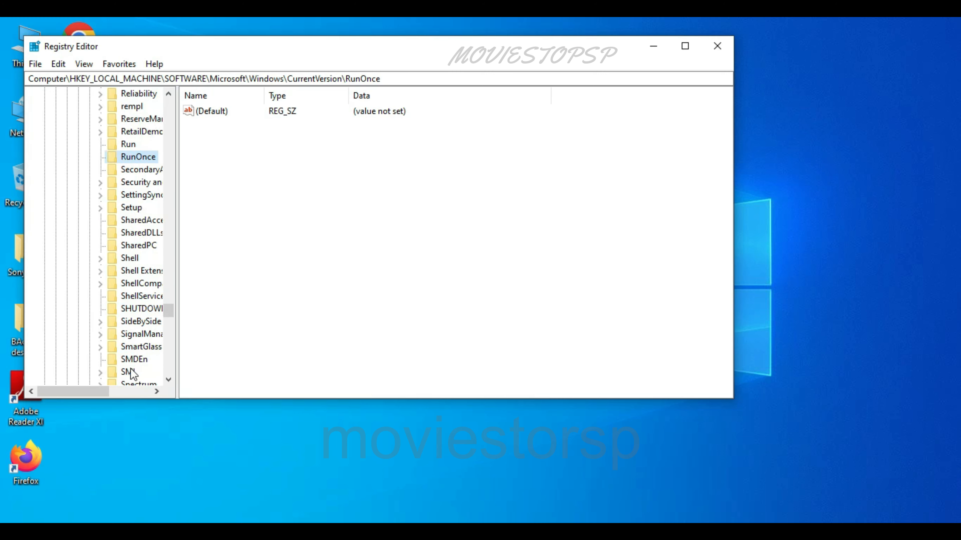
pyautogui.scroll(1, 130, 368)
pyautogui.click(128, 183)
# Show the Delete option for the Wondershare Helper Compact.exe value and dismiss it without deleting
pyautogui.click(224, 188)
pyautogui.click(223, 176)
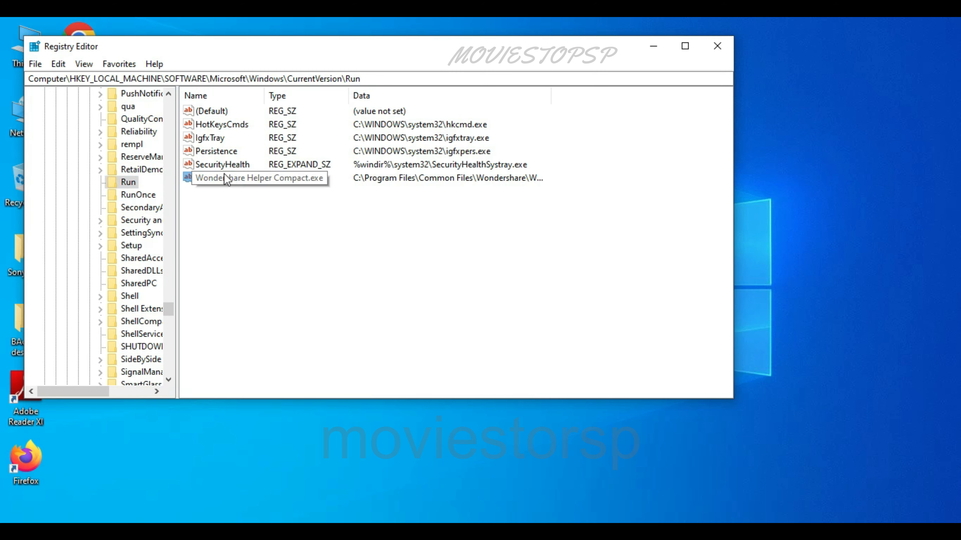
pyautogui.click(200, 188)
pyautogui.rightClick(199, 178)
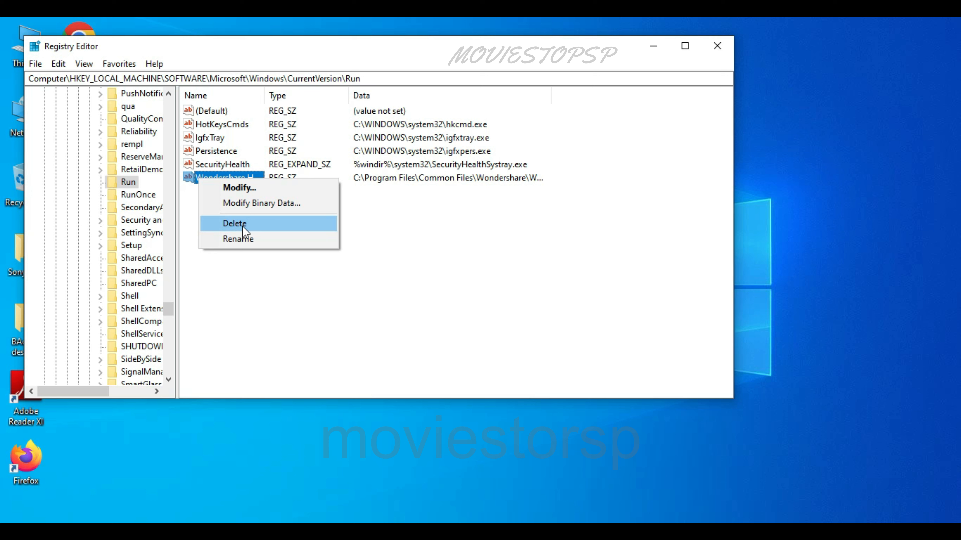
pyautogui.click(224, 287)
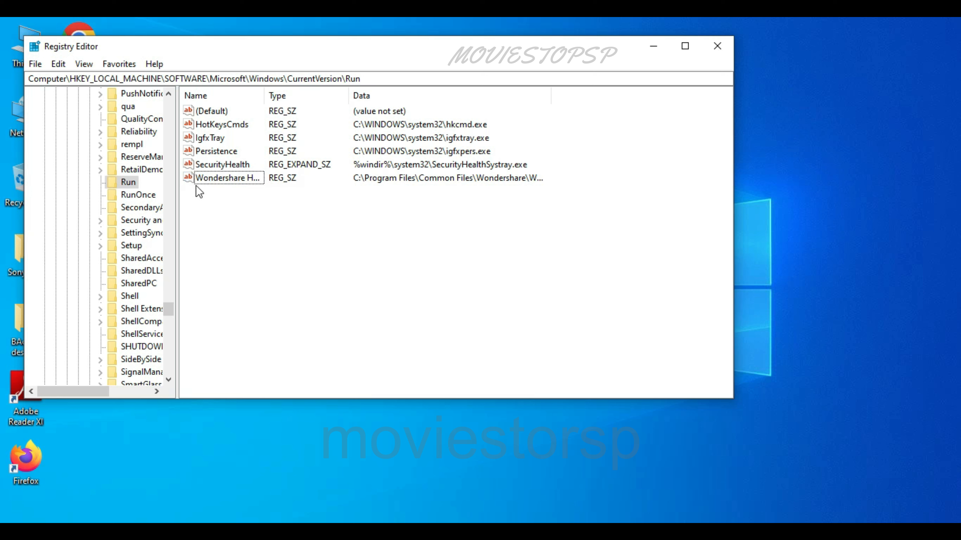
# Check the IgfxTray and HotKeysCmds startup values in the Run key, and view the RunOnce key's values
pyautogui.click(202, 136)
pyautogui.click(207, 125)
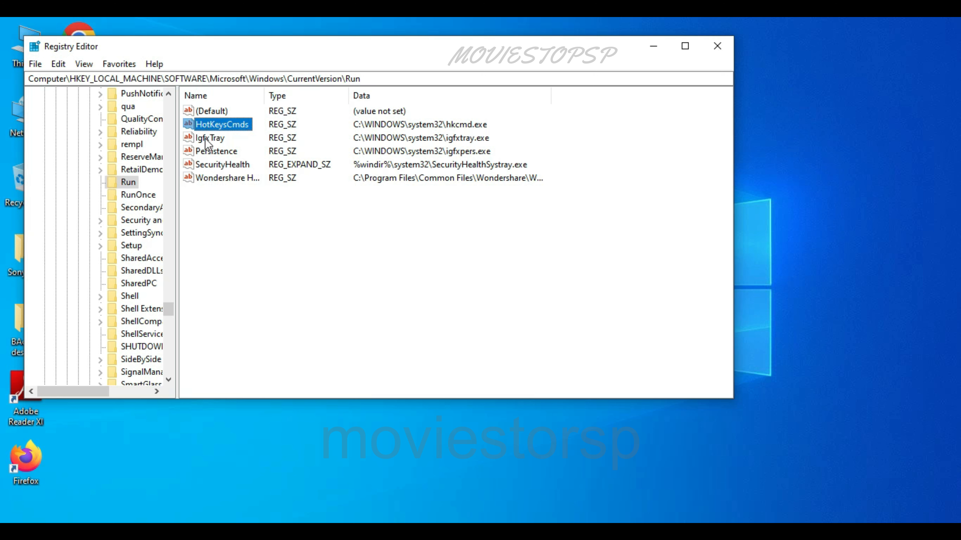
pyautogui.click(139, 196)
pyautogui.click(238, 174)
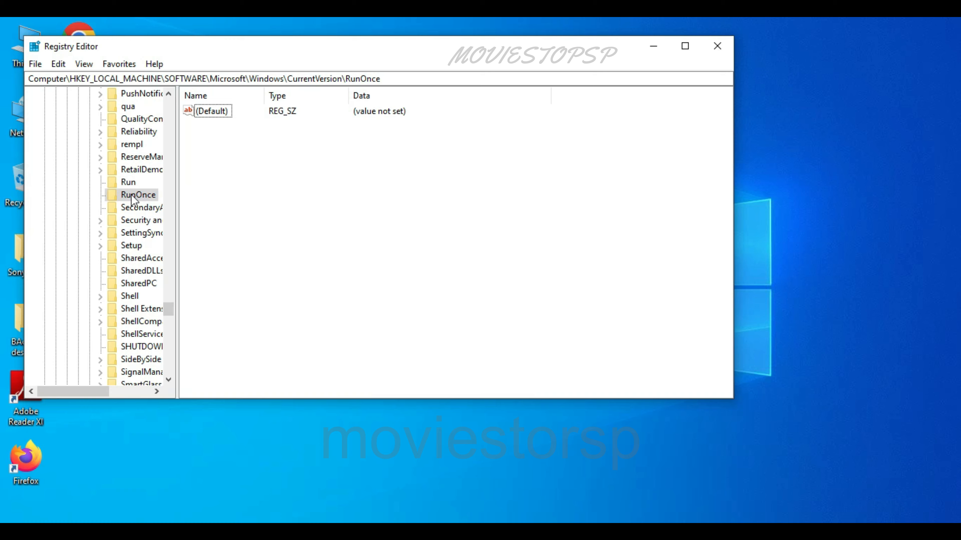
pyautogui.click(128, 182)
pyautogui.click(218, 179)
pyautogui.rightClick(216, 179)
pyautogui.click(250, 219)
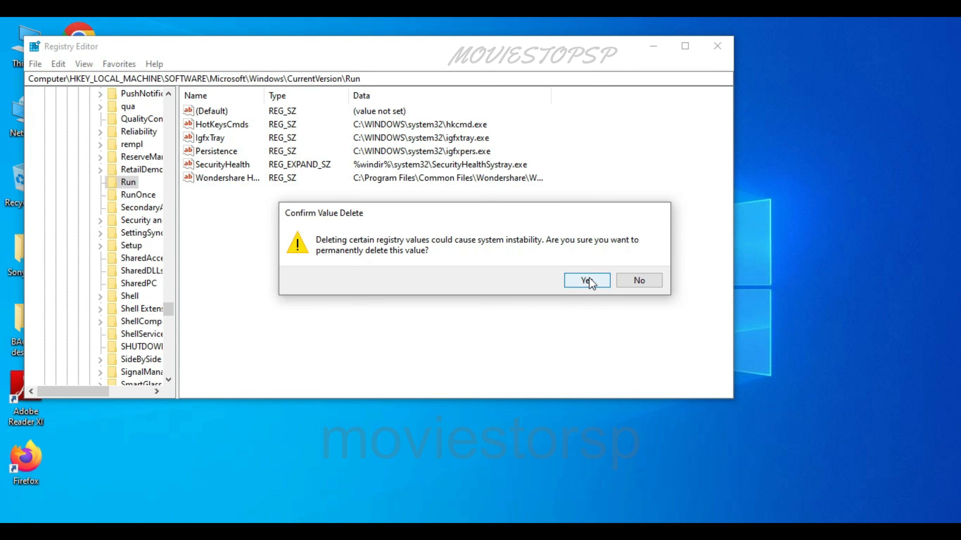
pyautogui.click(639, 281)
# Check the Persistence and HotKeysCmds startup values in the Run key
pyautogui.click(217, 161)
pyautogui.click(217, 152)
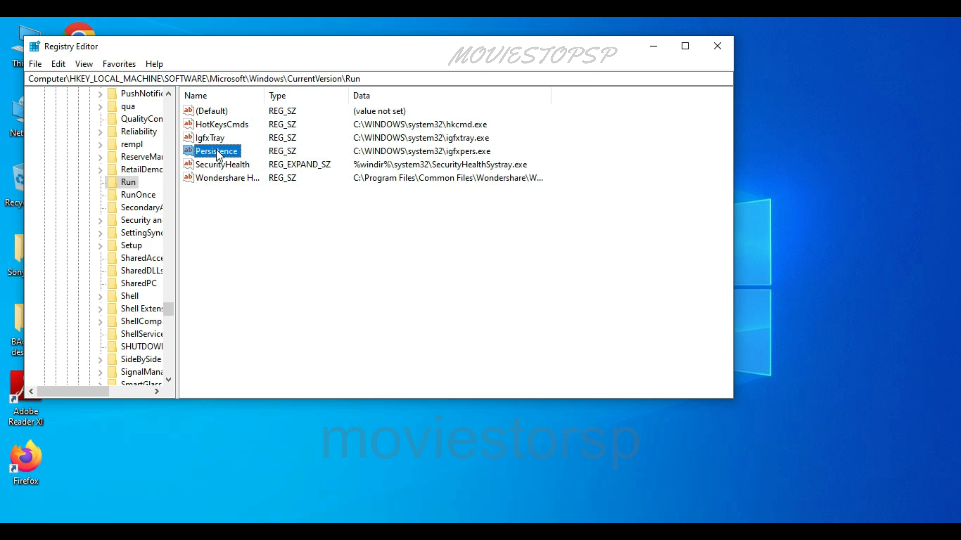
pyautogui.click(214, 125)
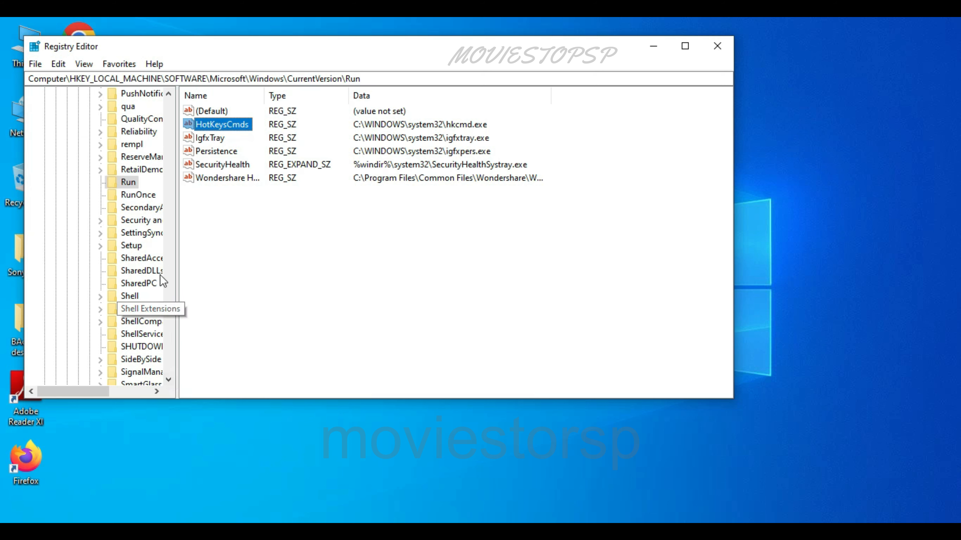
# Collapse the HKEY_LOCAL_MACHINE branch and expand HKEY_CURRENT_USER
pyautogui.click(129, 183)
pyautogui.press('Left')
pyautogui.press('Left')
pyautogui.press('Left')
pyautogui.press('Left')
pyautogui.press('Left')
pyautogui.press('Left')
pyautogui.press('Left')
pyautogui.press('Left')
pyautogui.press('Left')
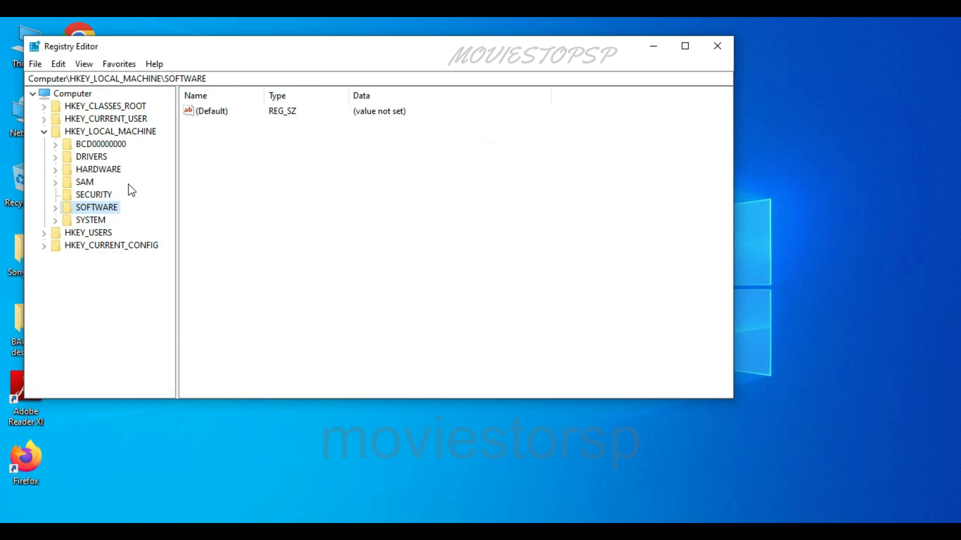
pyautogui.click(99, 156)
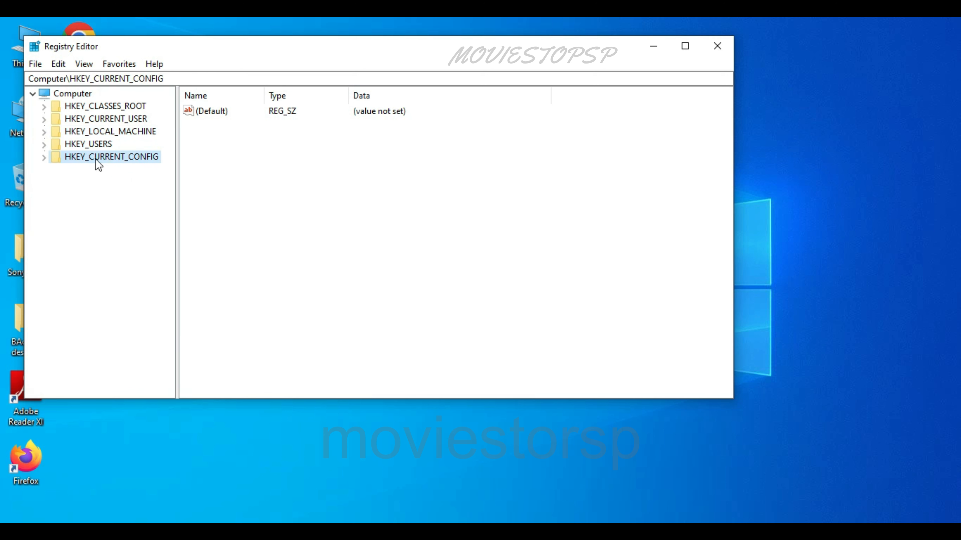
pyautogui.click(92, 120)
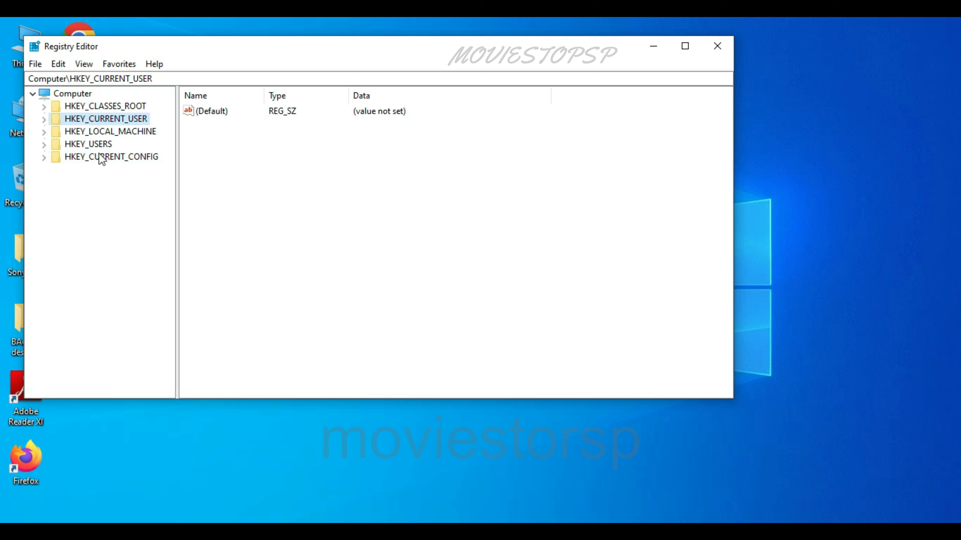
pyautogui.click(99, 155)
pyautogui.doubleClick(96, 117)
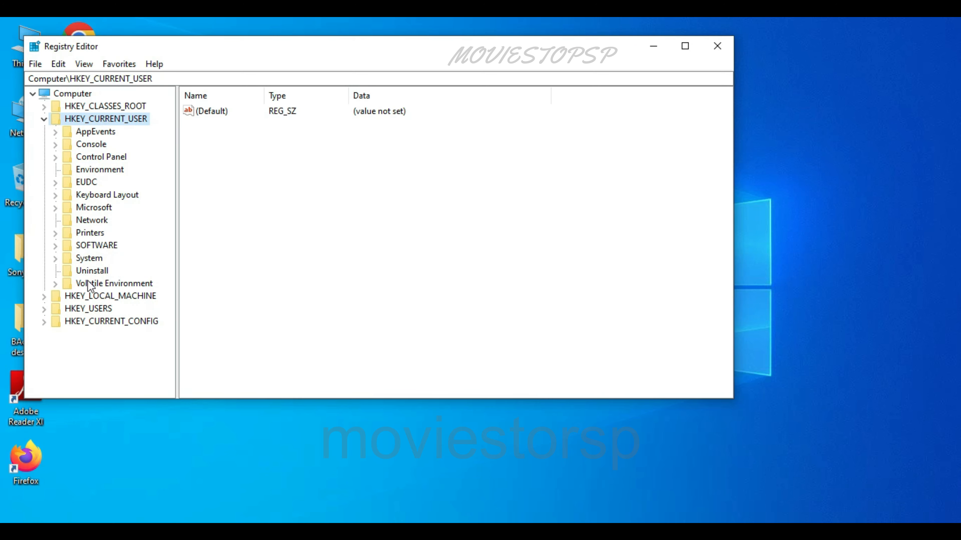
# Open the Run key under HKEY_CURRENT_USER\SOFTWARE\Microsoft\Windows\CurrentVersion
pyautogui.doubleClick(97, 246)
pyautogui.scroll(-5, 97, 228)
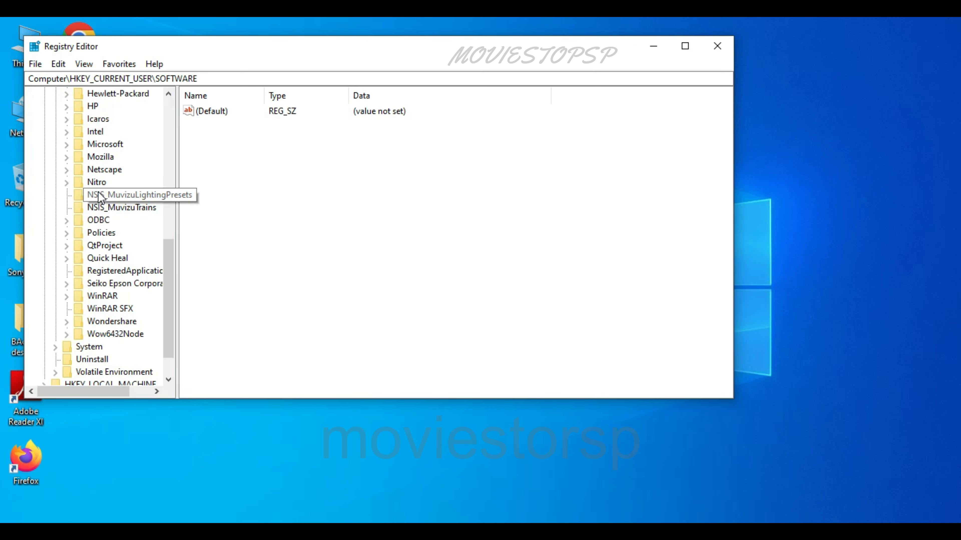
pyautogui.doubleClick(99, 144)
pyautogui.scroll(-20, 114, 197)
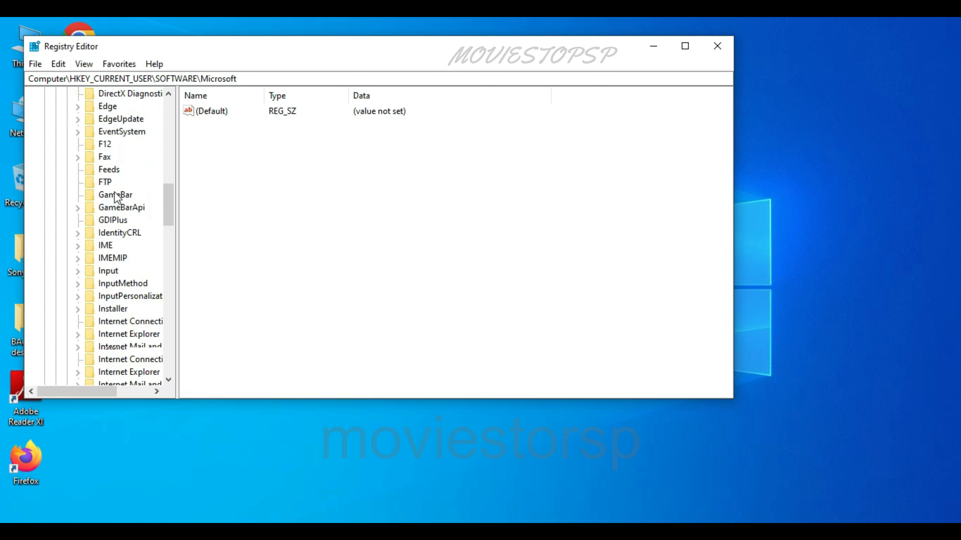
pyautogui.scroll(-8, 114, 197)
pyautogui.doubleClick(108, 284)
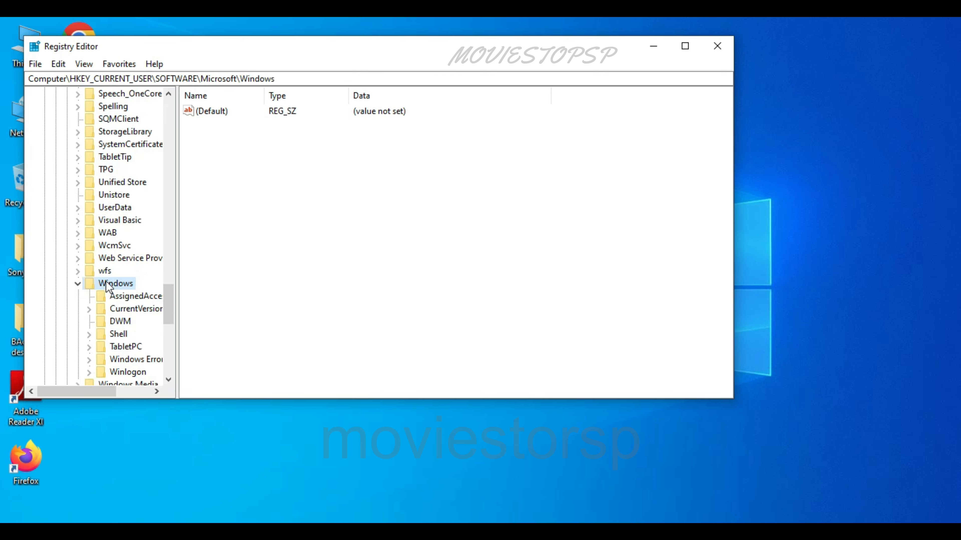
pyautogui.scroll(-2, 114, 362)
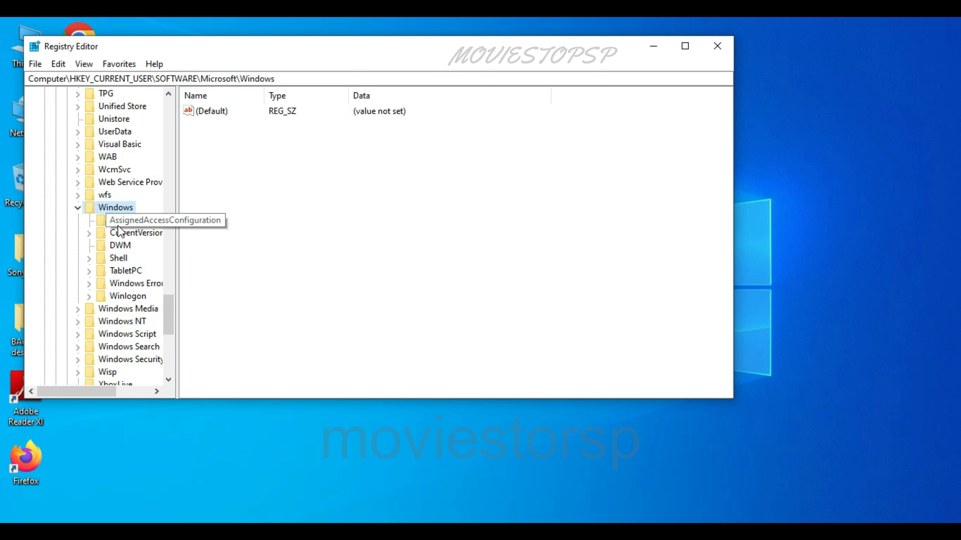
pyautogui.doubleClick(101, 237)
pyautogui.scroll(-13, 125, 303)
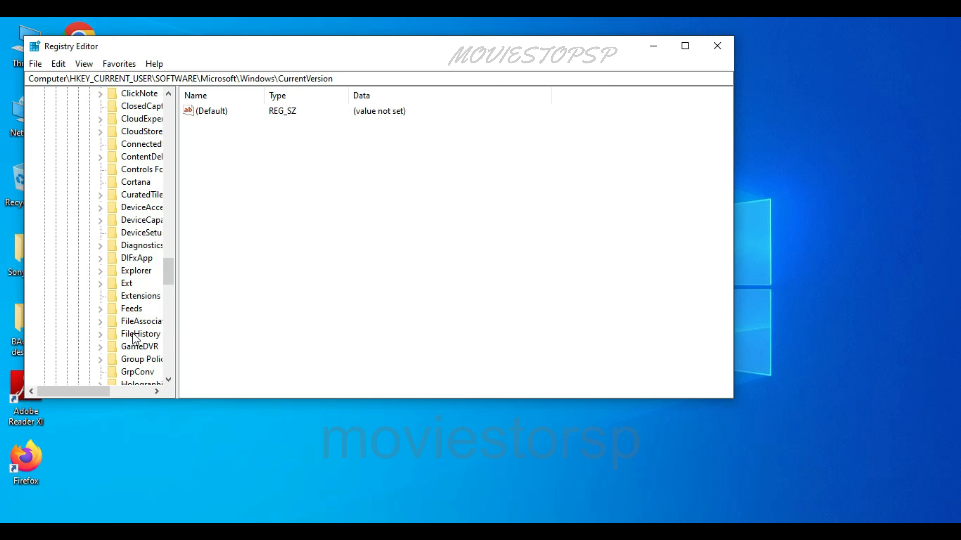
pyautogui.click(128, 322)
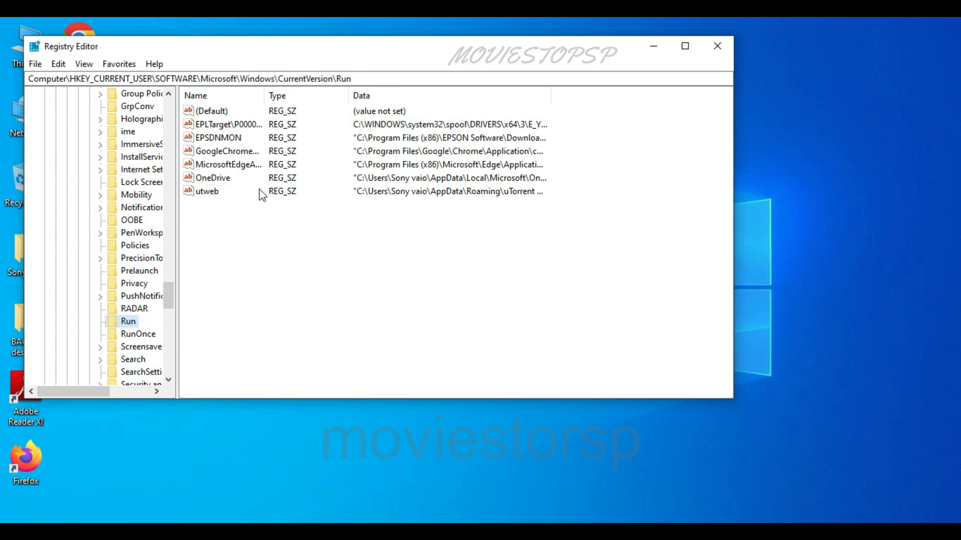
# Look over the current user's startup values in the Run key and widen the Data column to read their paths
pyautogui.click(245, 183)
pyautogui.click(245, 152)
pyautogui.click(243, 128)
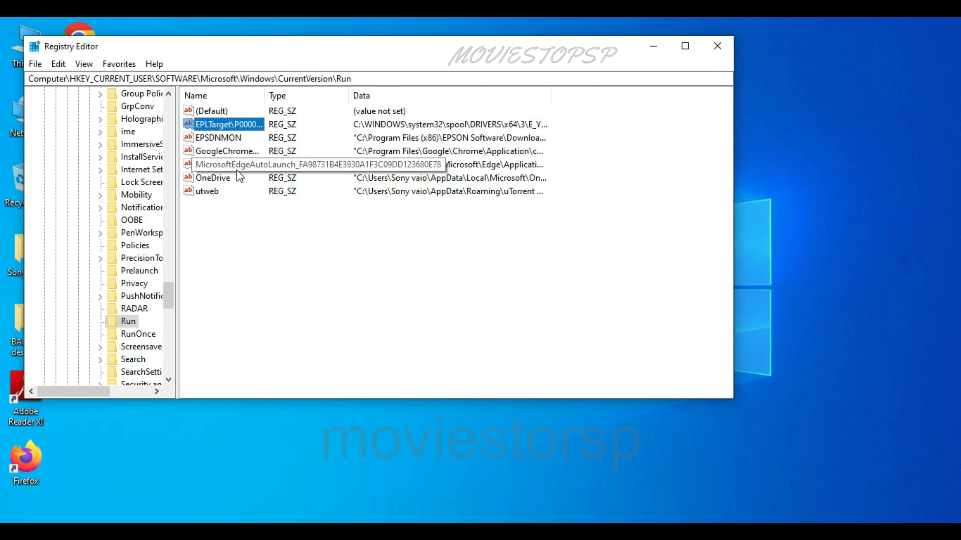
pyautogui.moveTo(566, 97); pyautogui.dragTo(649, 97)
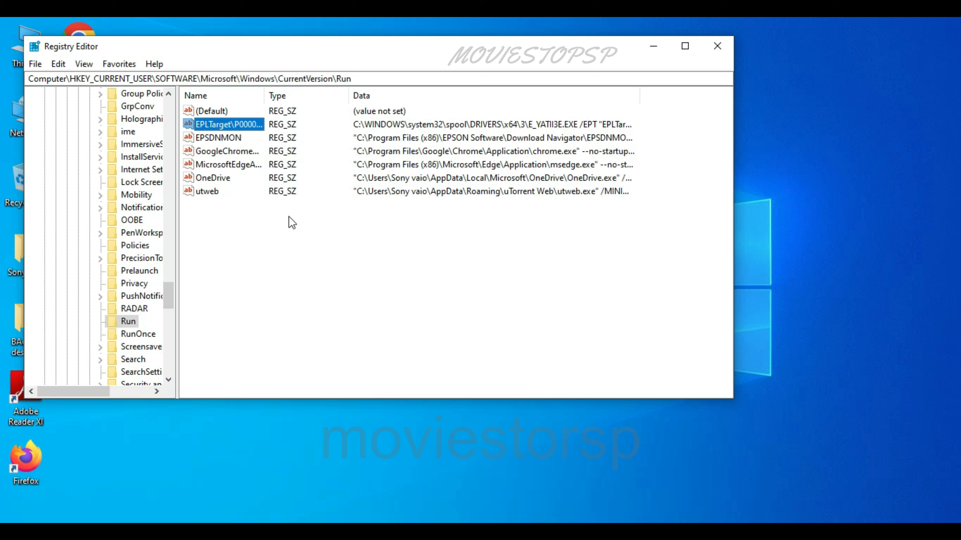
# Delete the GoogleChromeAutoLaunch value from the current user's Run key
pyautogui.click(209, 149)
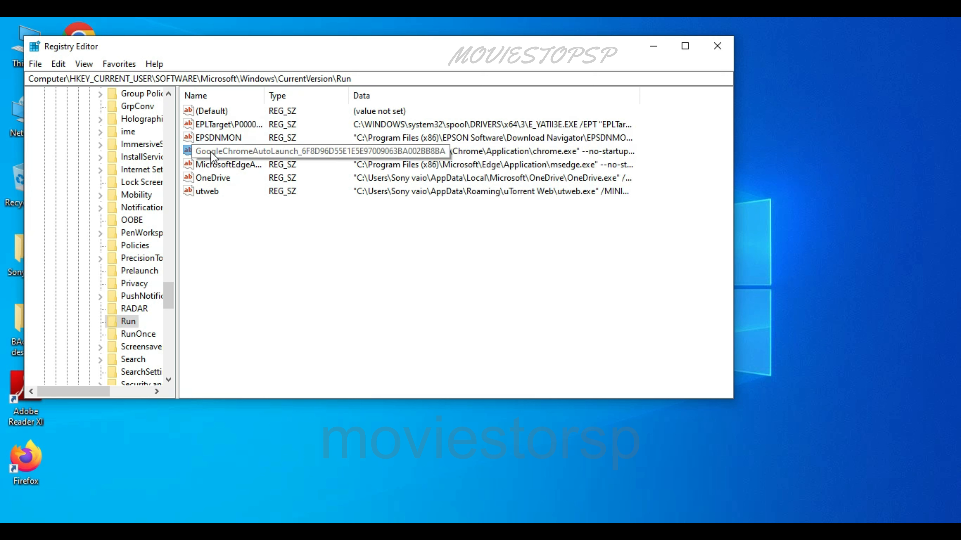
pyautogui.rightClick(211, 152)
pyautogui.click(239, 196)
pyautogui.click(586, 280)
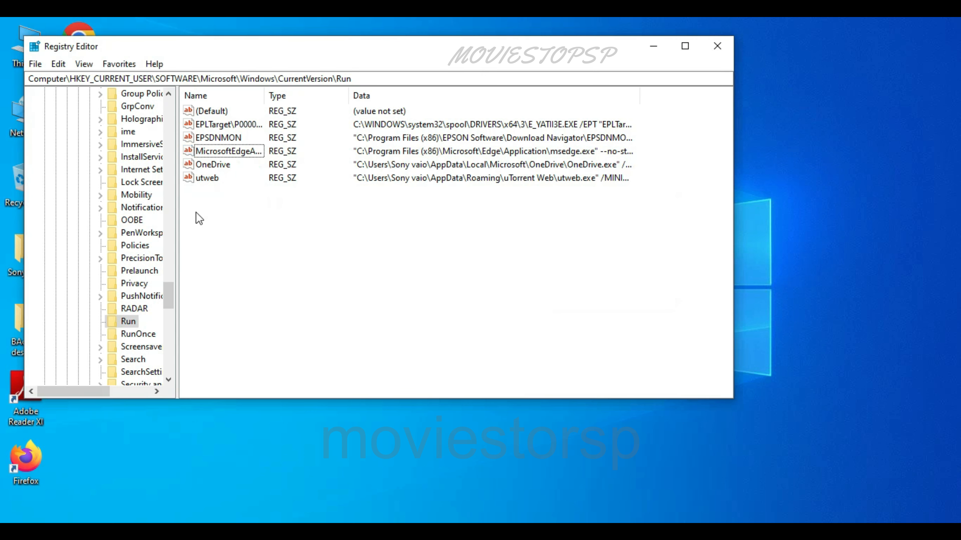
# Delete the utweb startup value from the current user's Run key
pyautogui.click(204, 164)
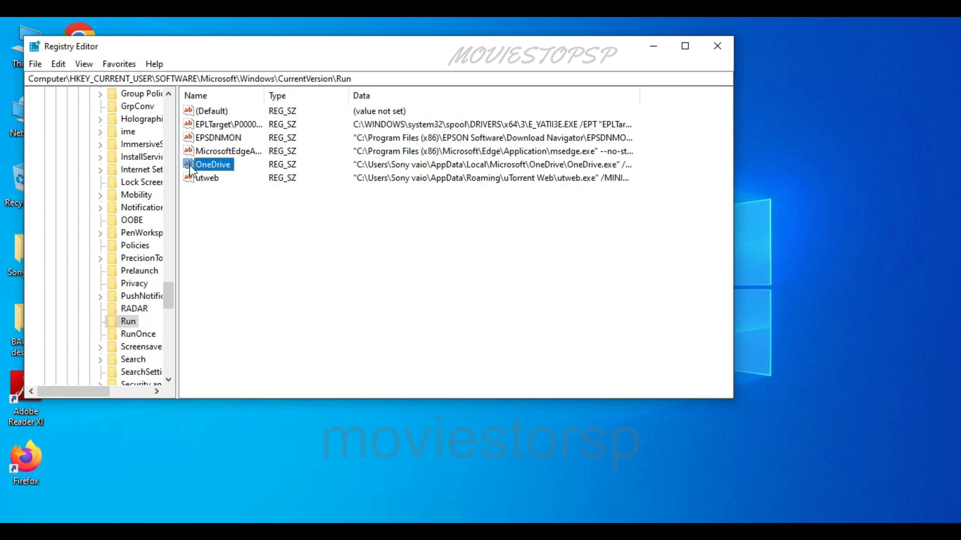
pyautogui.click(196, 177)
pyautogui.rightClick(196, 178)
pyautogui.click(230, 221)
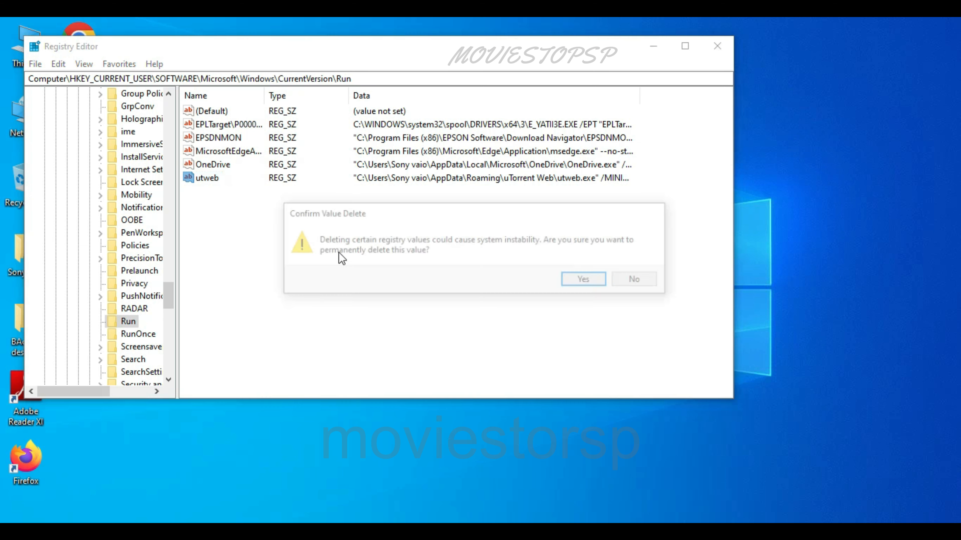
pyautogui.click(565, 281)
# Check the EPSDNMON and MicrosoftEdgeAutoLaunch values in the Run key, and view the current user's RunOnce key
pyautogui.click(197, 139)
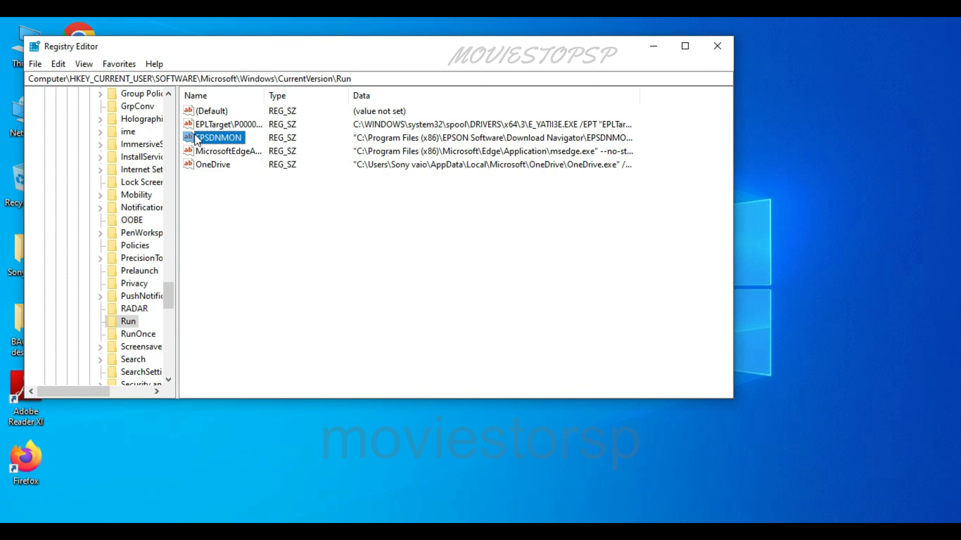
pyautogui.click(190, 155)
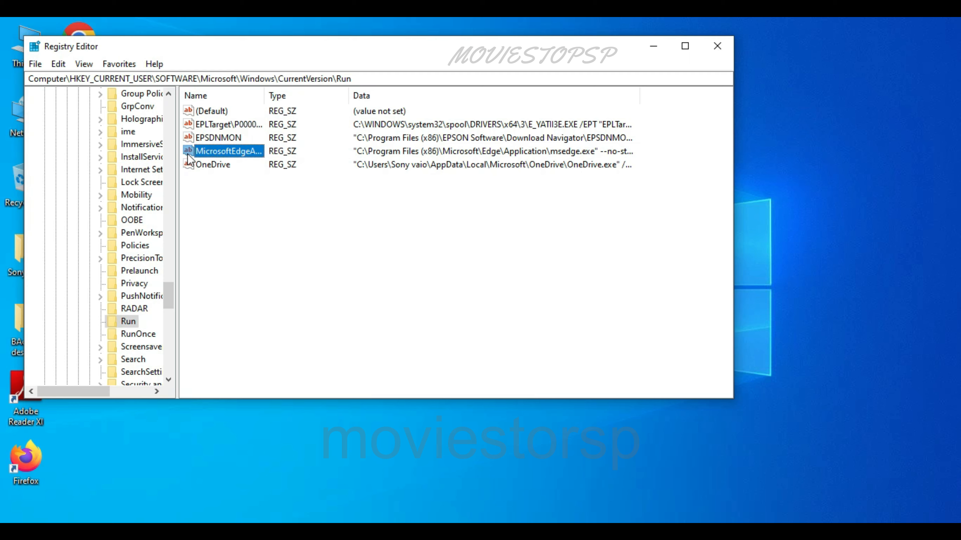
pyautogui.click(126, 335)
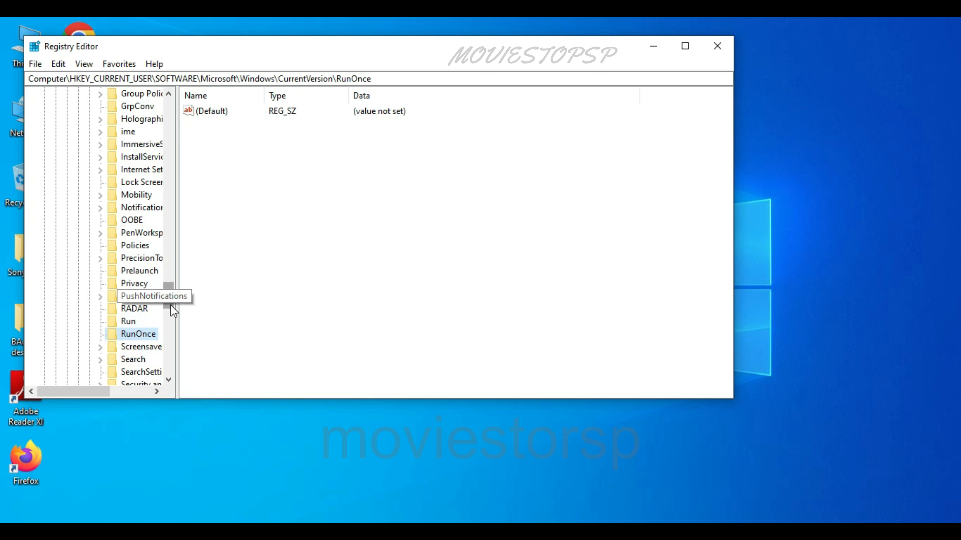
# Collapse the registry tree back to HKEY_CURRENT_USER and exit the editor
pyautogui.moveTo(171, 307); pyautogui.dragTo(179, 327)
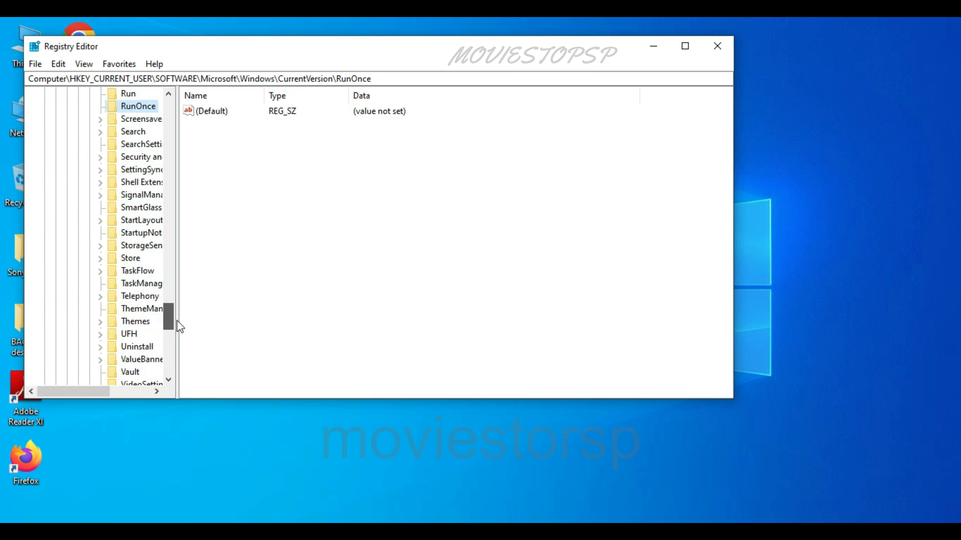
pyautogui.press('Left')
pyautogui.press('Left')
pyautogui.press('Left')
pyautogui.press('Left')
pyautogui.press('Left')
pyautogui.press('Left')
pyautogui.press('Left')
pyautogui.press('Left')
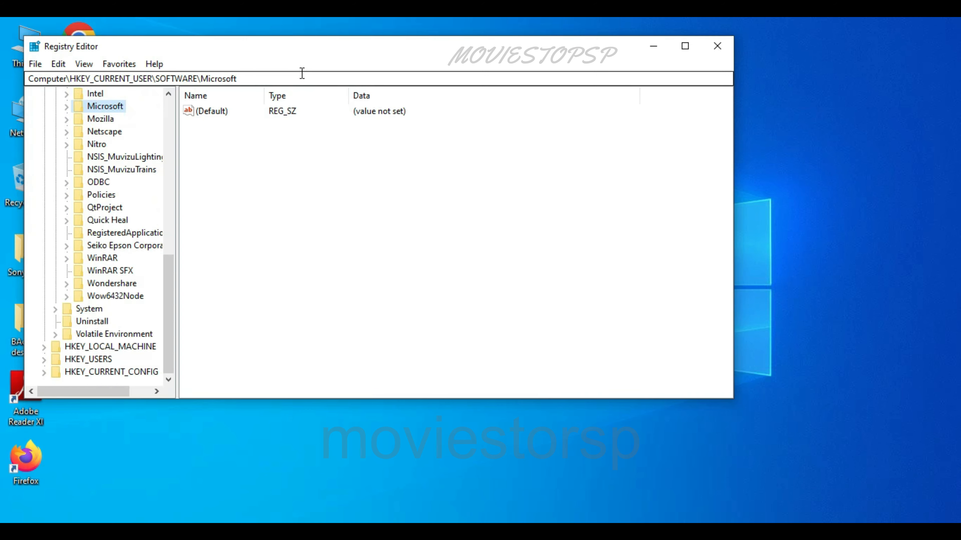
pyautogui.press('Left')
pyautogui.press('Left')
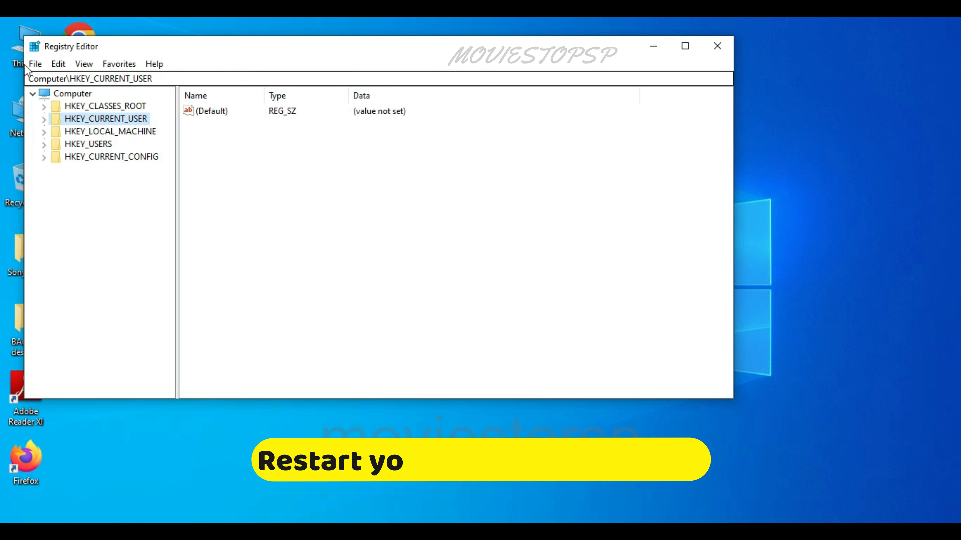
pyautogui.click(35, 65)
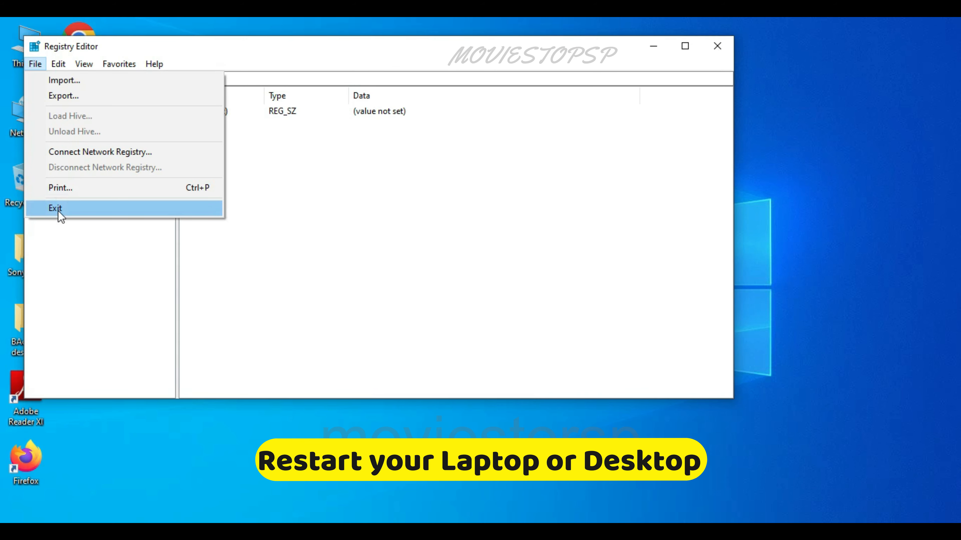